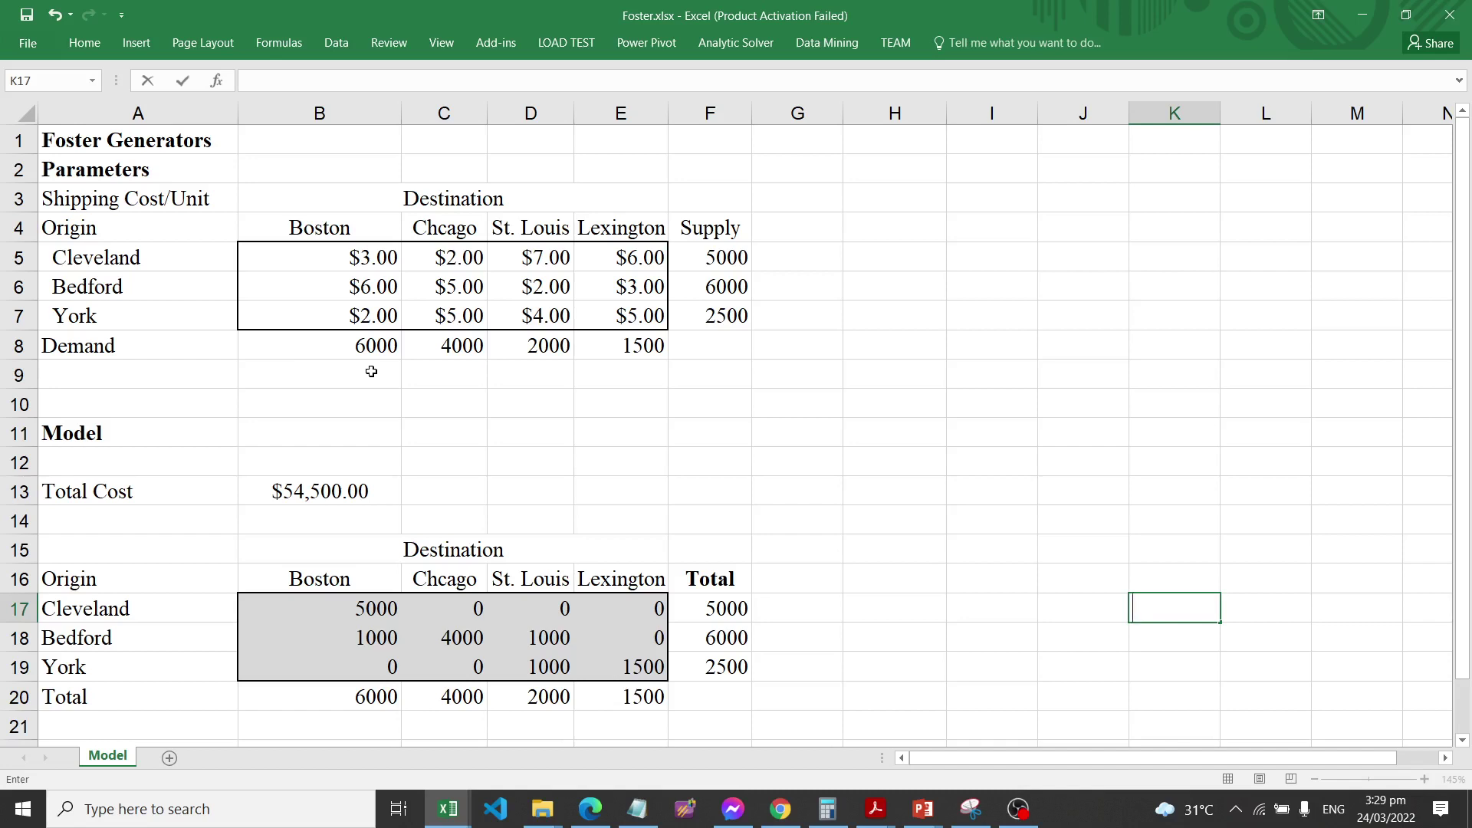
{"action": "left_click_drag", "start_coordinate": [173, 491], "coordinate": [196, 567]}
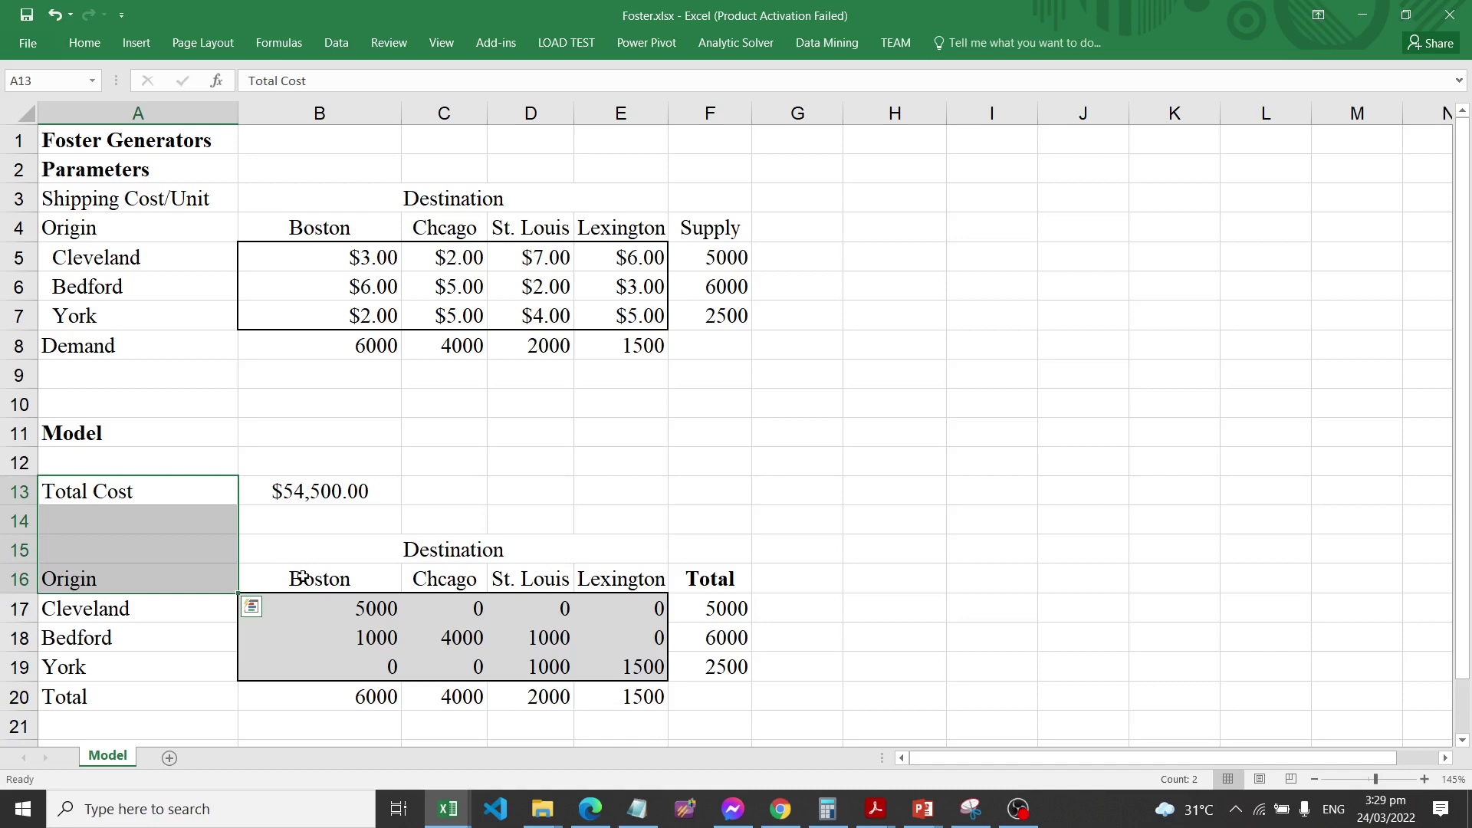
{"action": "left_click", "coordinate": [907, 544]}
{"action": "type", "text": "4"}
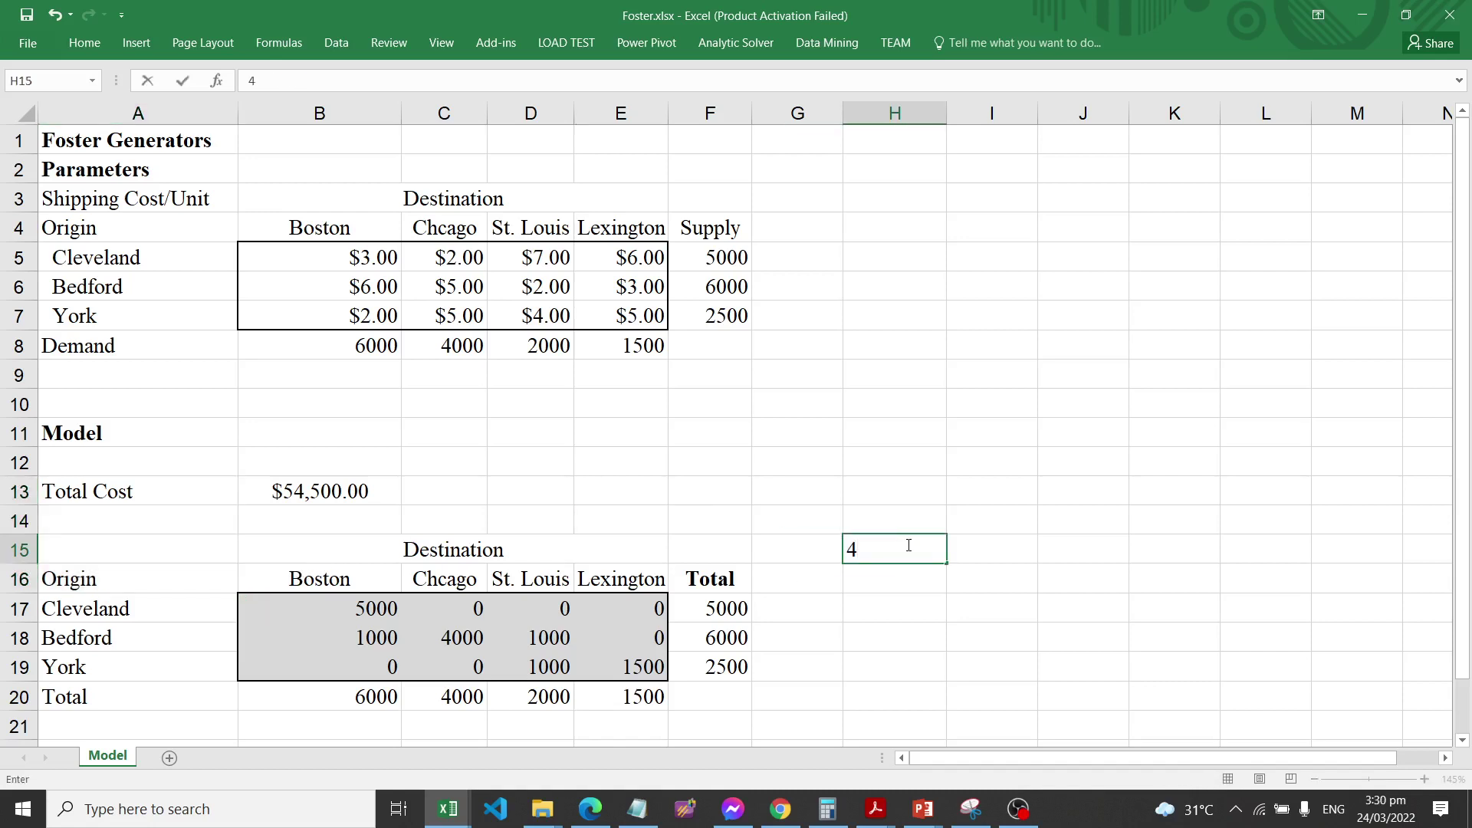
{"action": "key", "text": "BackSpace"}
Select the Model section, rows 11 to 20, and reduce the height of these rows
{"action": "left_click_drag", "start_coordinate": [27, 434], "coordinate": [16, 706]}
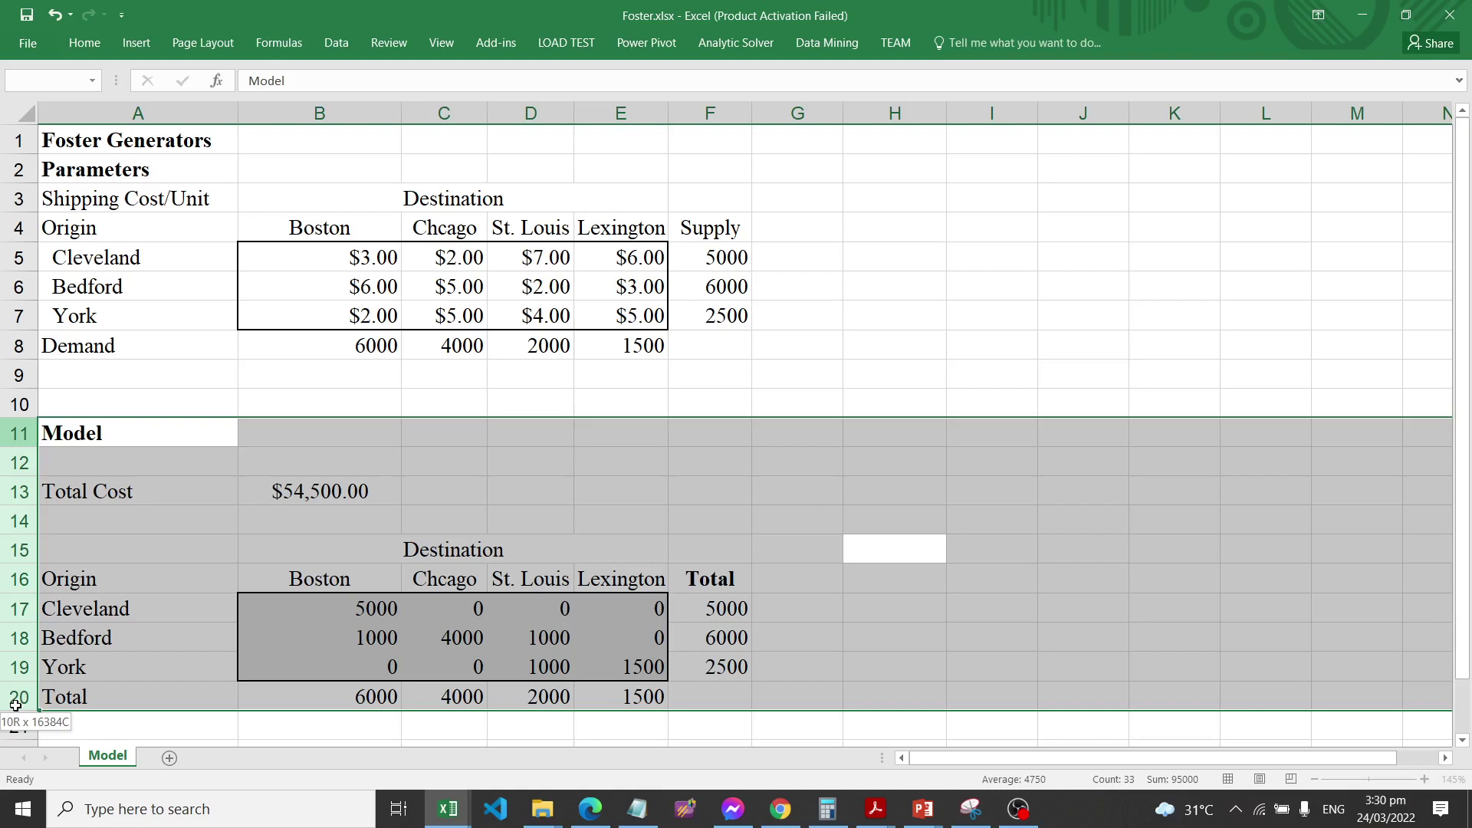
{"action": "left_click_drag", "start_coordinate": [15, 709], "coordinate": [17, 695]}
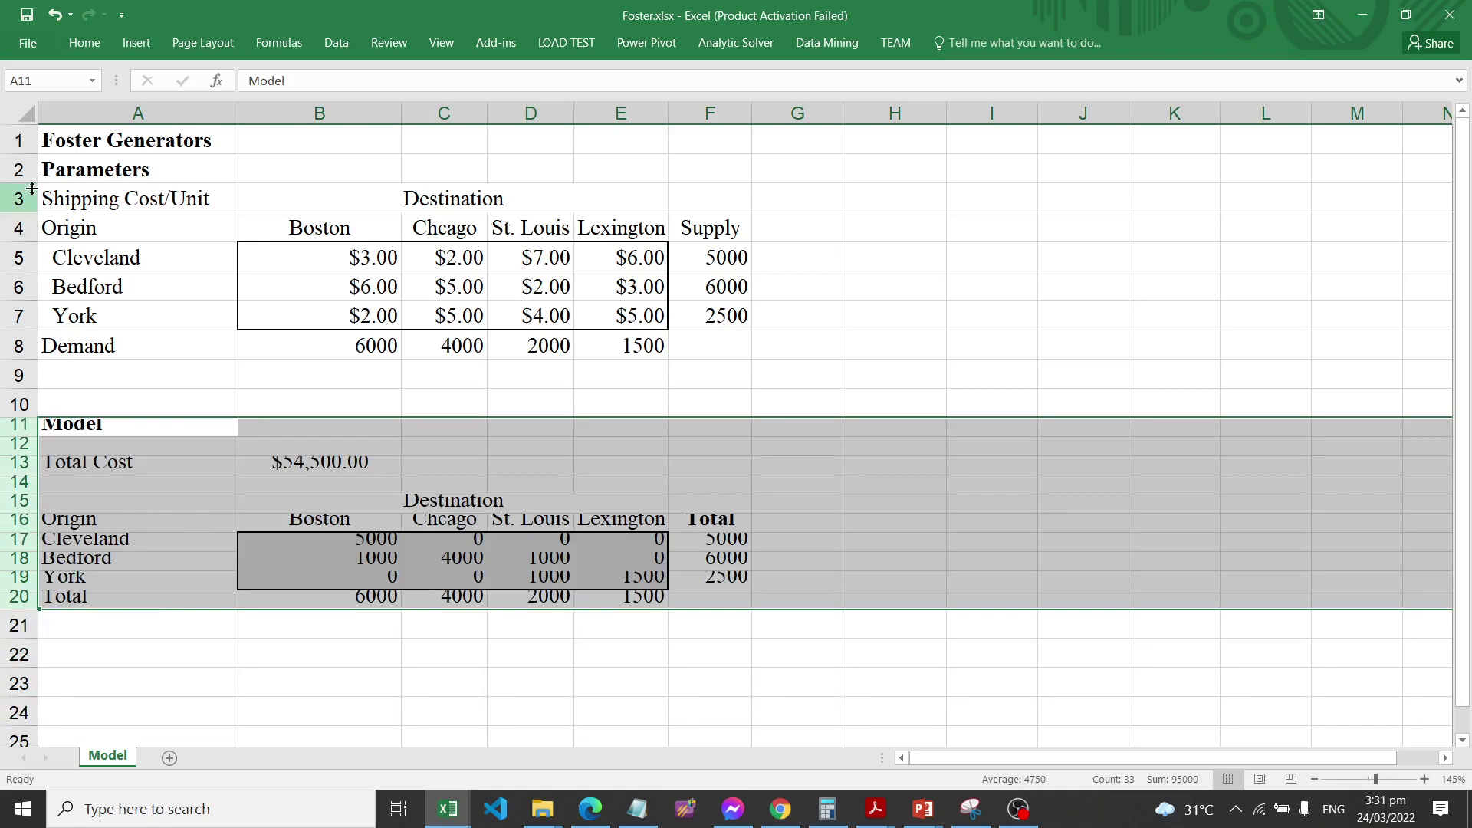
Examine the Parameters section in rows 2 to 8, including unit shipping costs, supply for each origin and demand for each destination
{"action": "left_click_drag", "start_coordinate": [19, 169], "coordinate": [32, 337]}
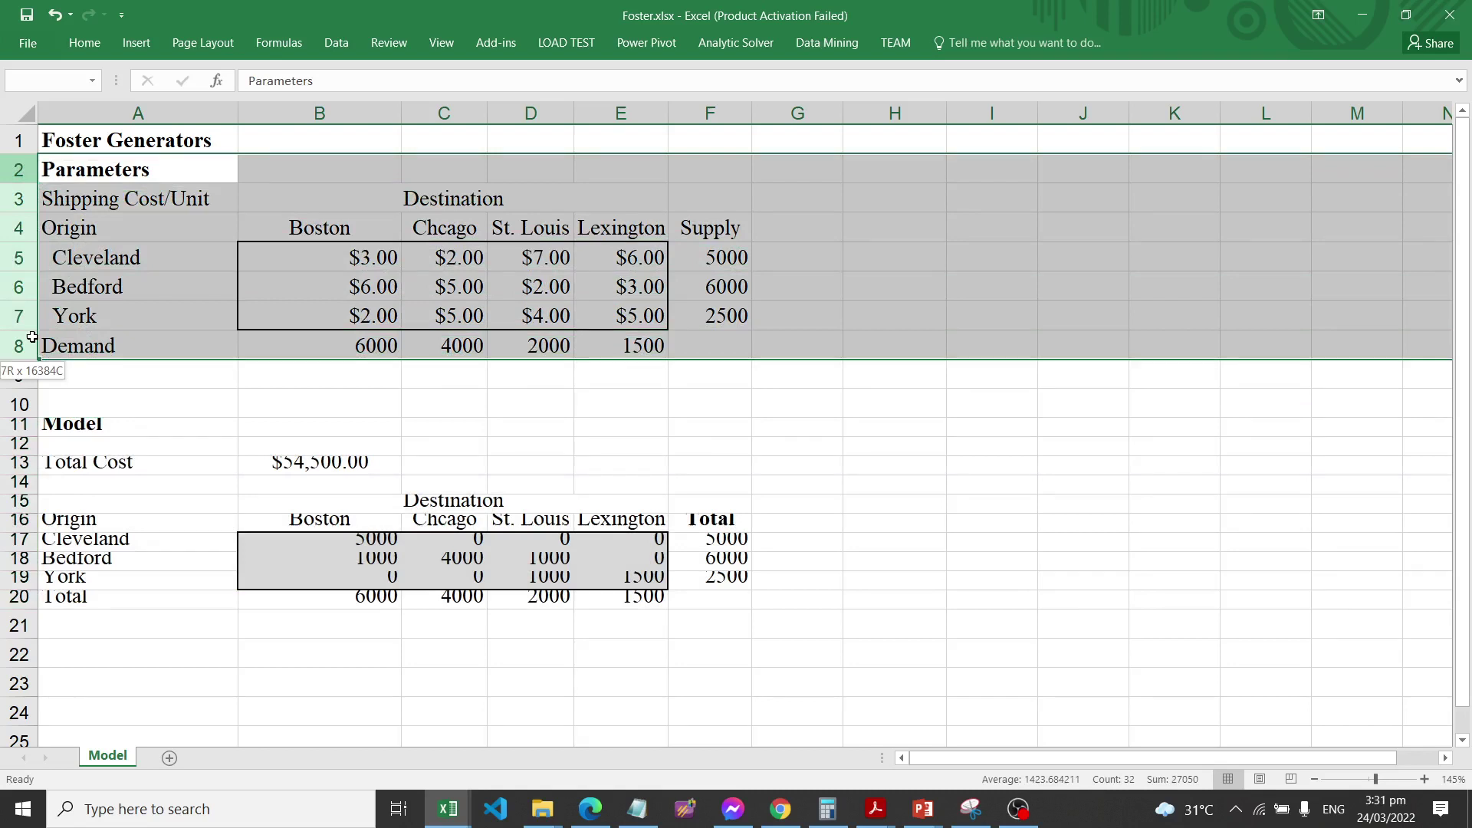
{"action": "mouse_move", "coordinate": [32, 338]}
{"action": "left_mouse_down"}
{"action": "mouse_move", "coordinate": [30, 395]}
{"action": "mouse_move", "coordinate": [31, 347]}
{"action": "left_mouse_up"}
{"action": "left_click_drag", "start_coordinate": [31, 348], "coordinate": [31, 347]}
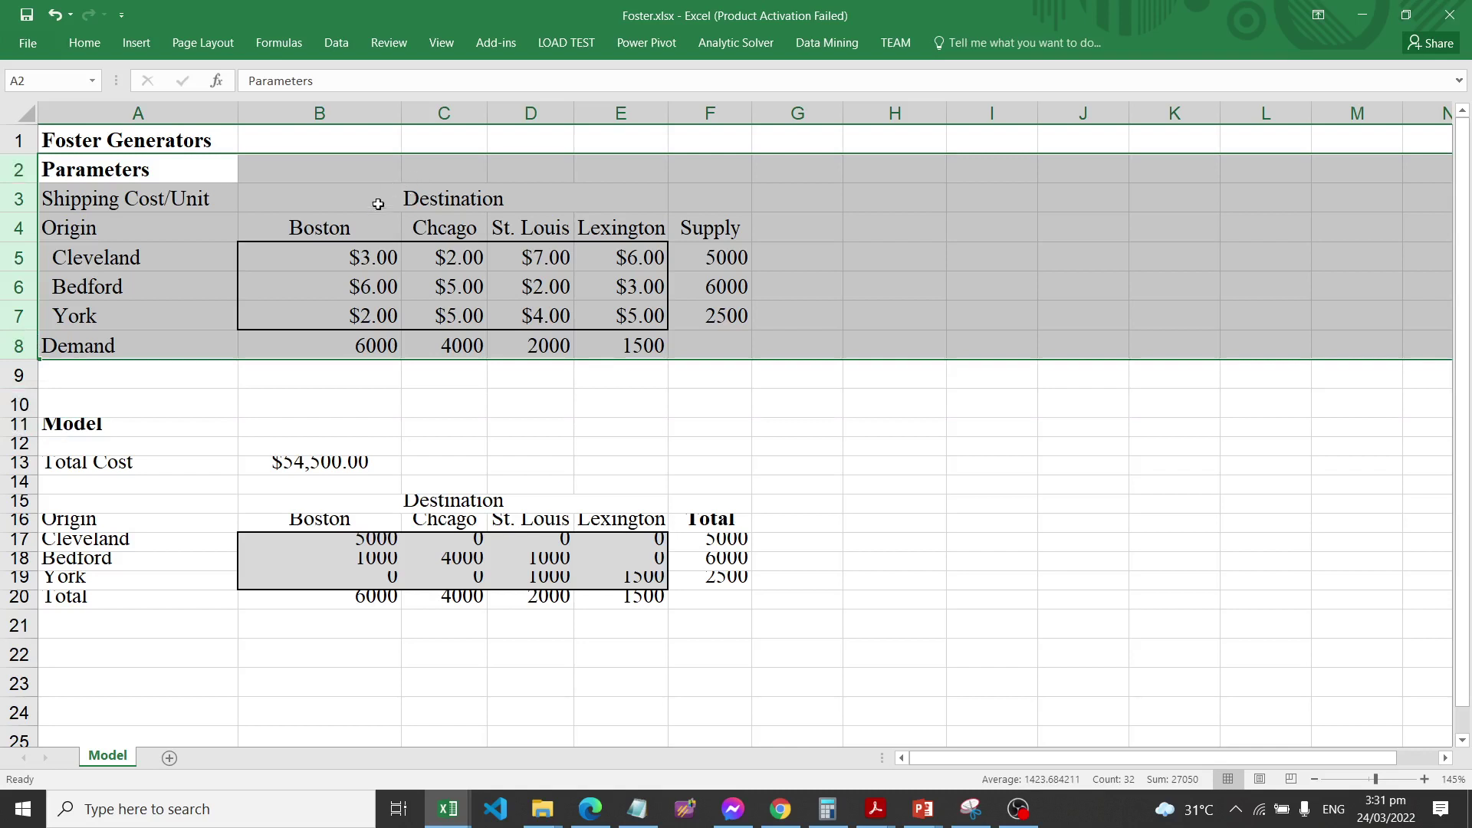
{"action": "left_click_drag", "start_coordinate": [323, 256], "coordinate": [651, 315]}
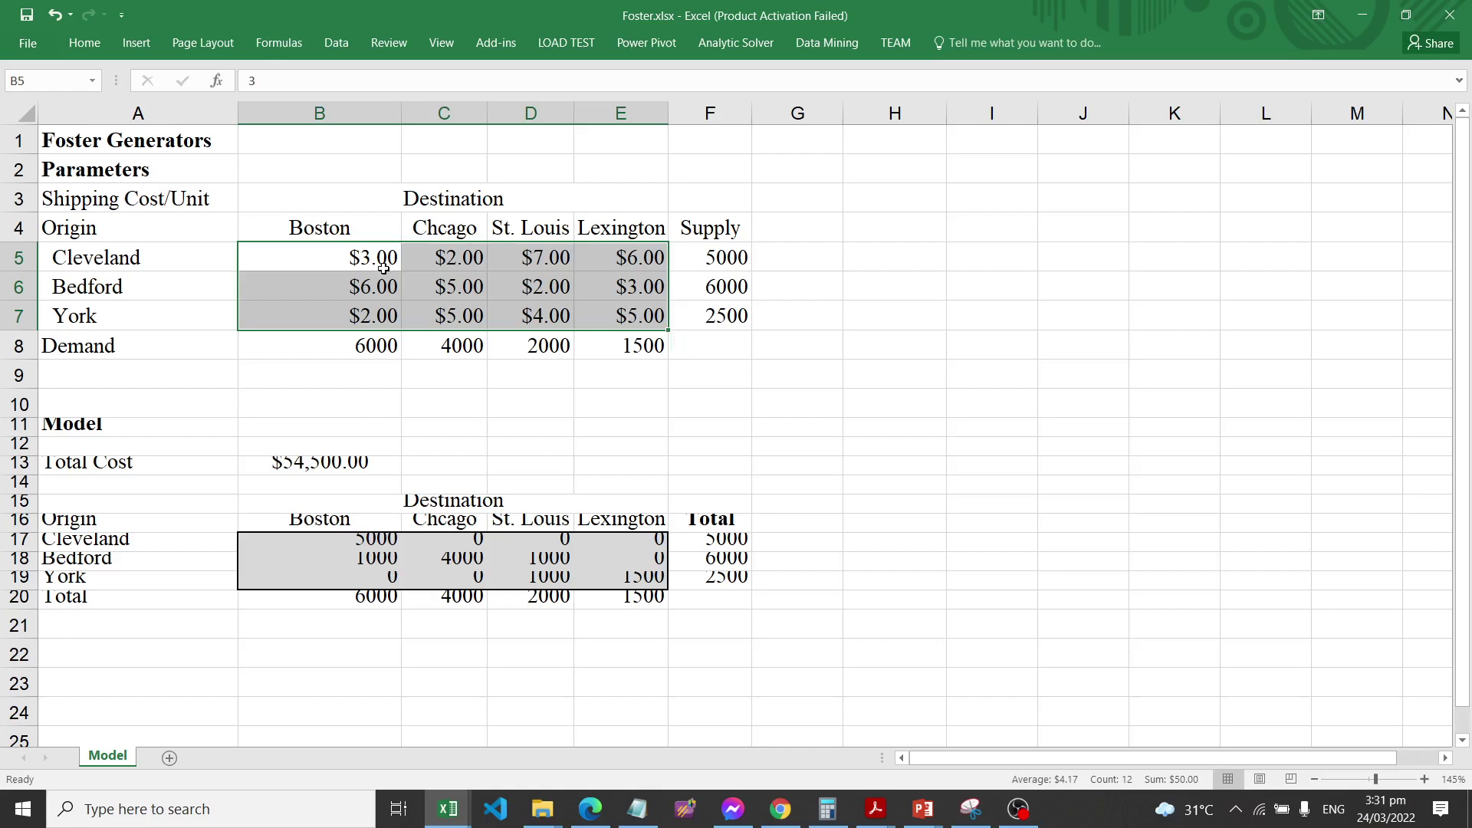
{"action": "left_click", "coordinate": [375, 310]}
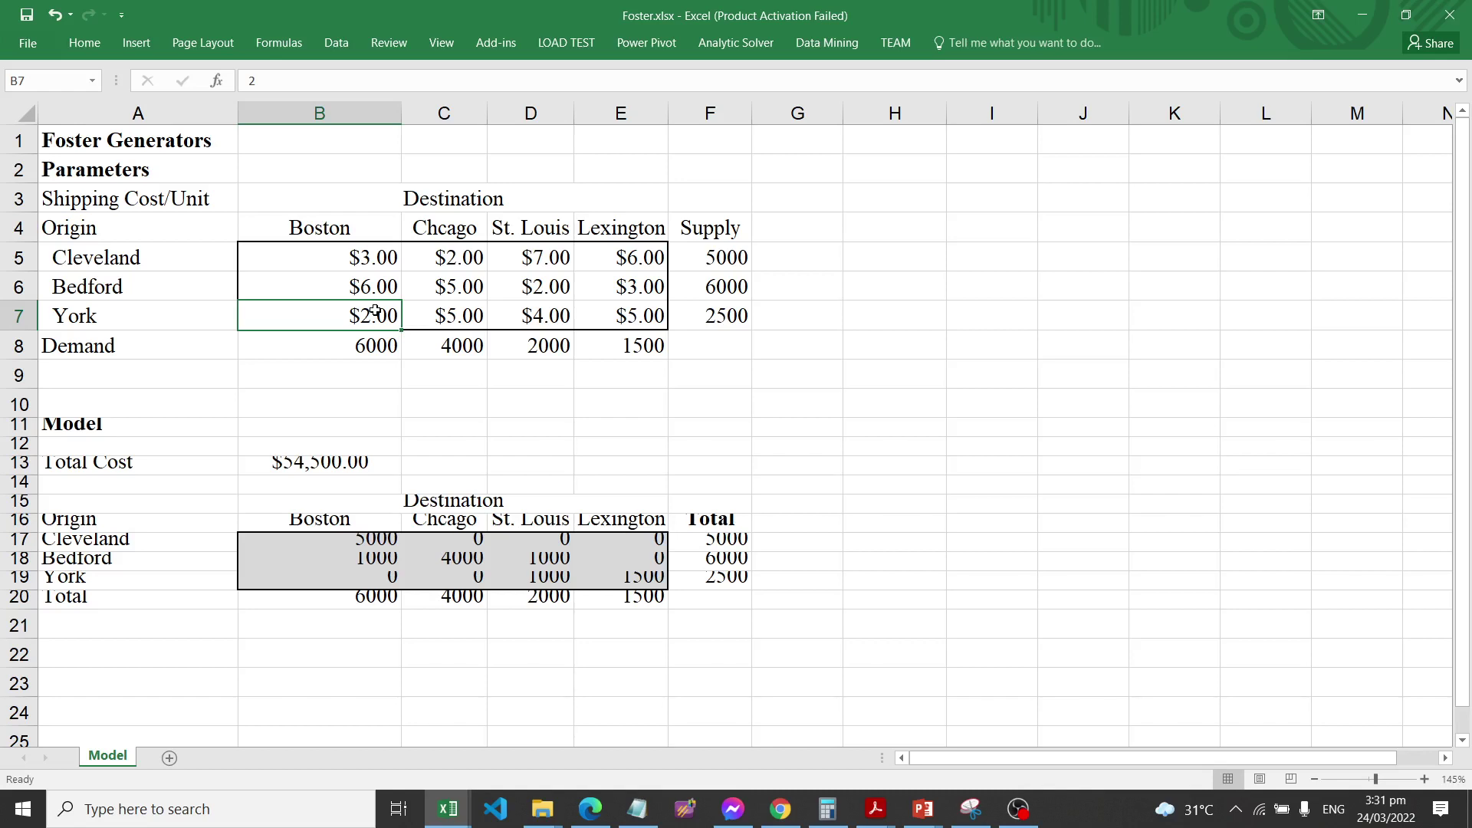
{"action": "left_click", "coordinate": [541, 286]}
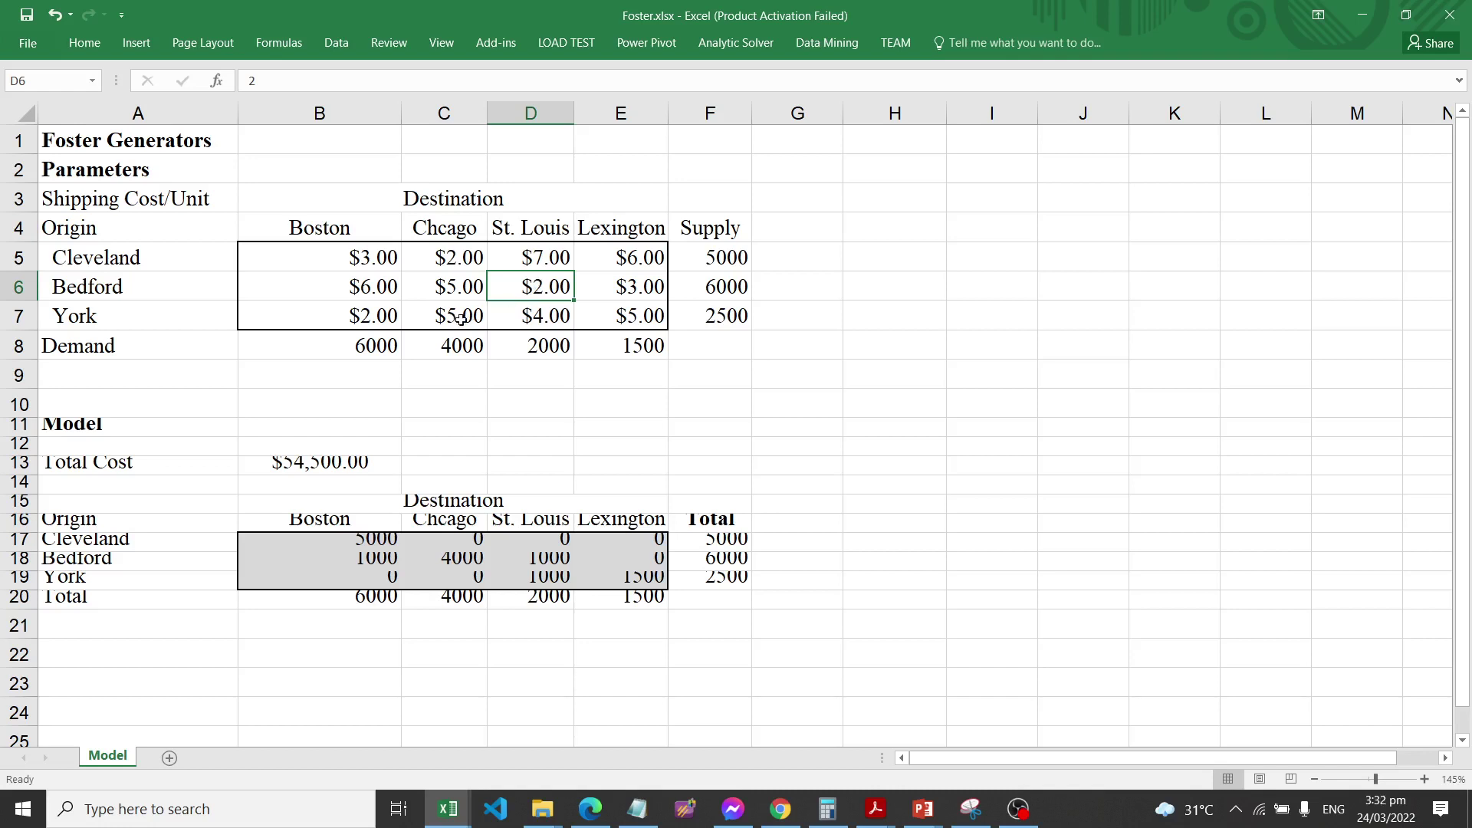
{"action": "left_click", "coordinate": [352, 317]}
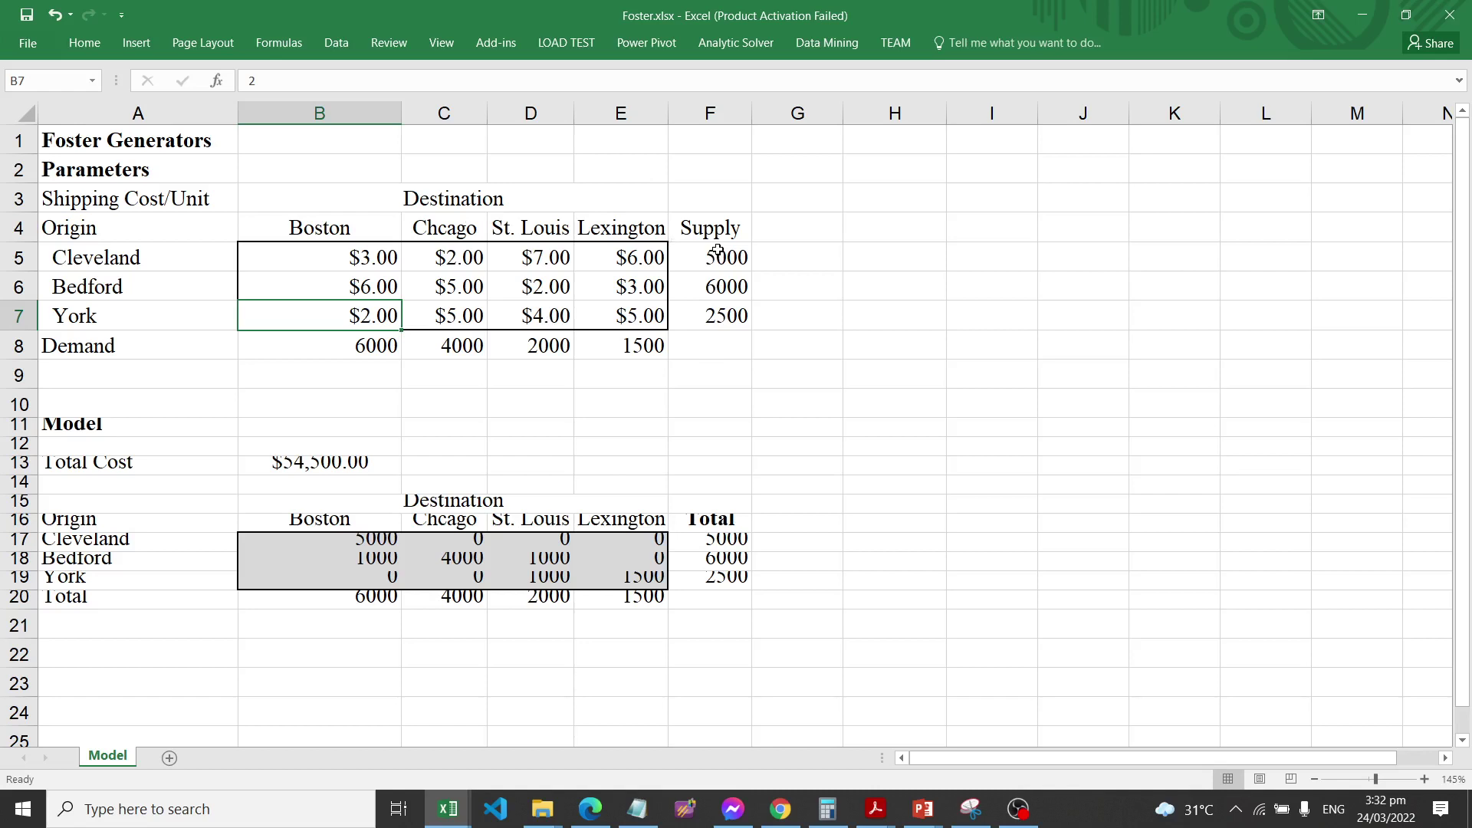
{"action": "left_click_drag", "start_coordinate": [717, 253], "coordinate": [722, 317]}
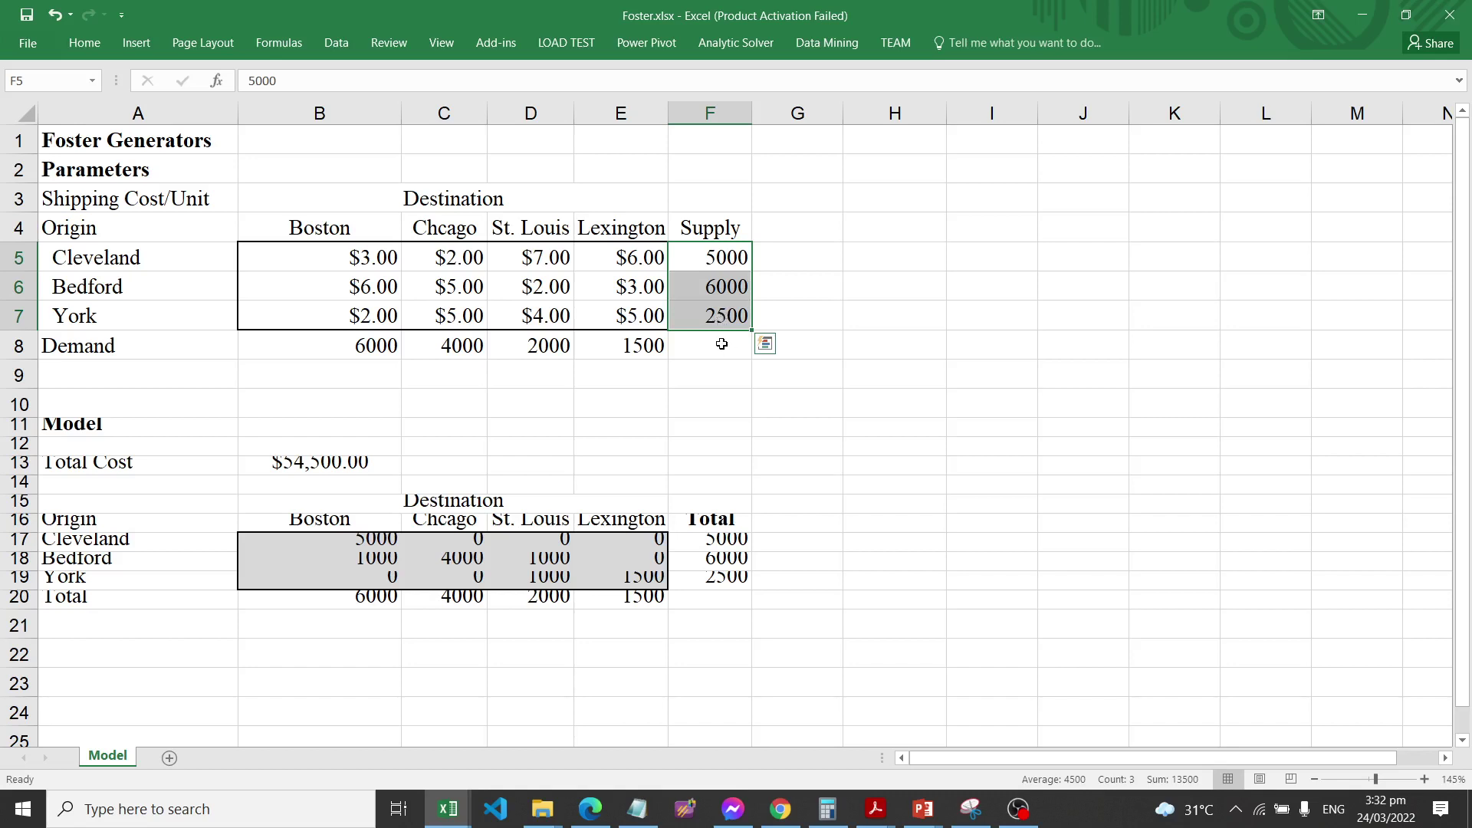
{"action": "left_click", "coordinate": [360, 344]}
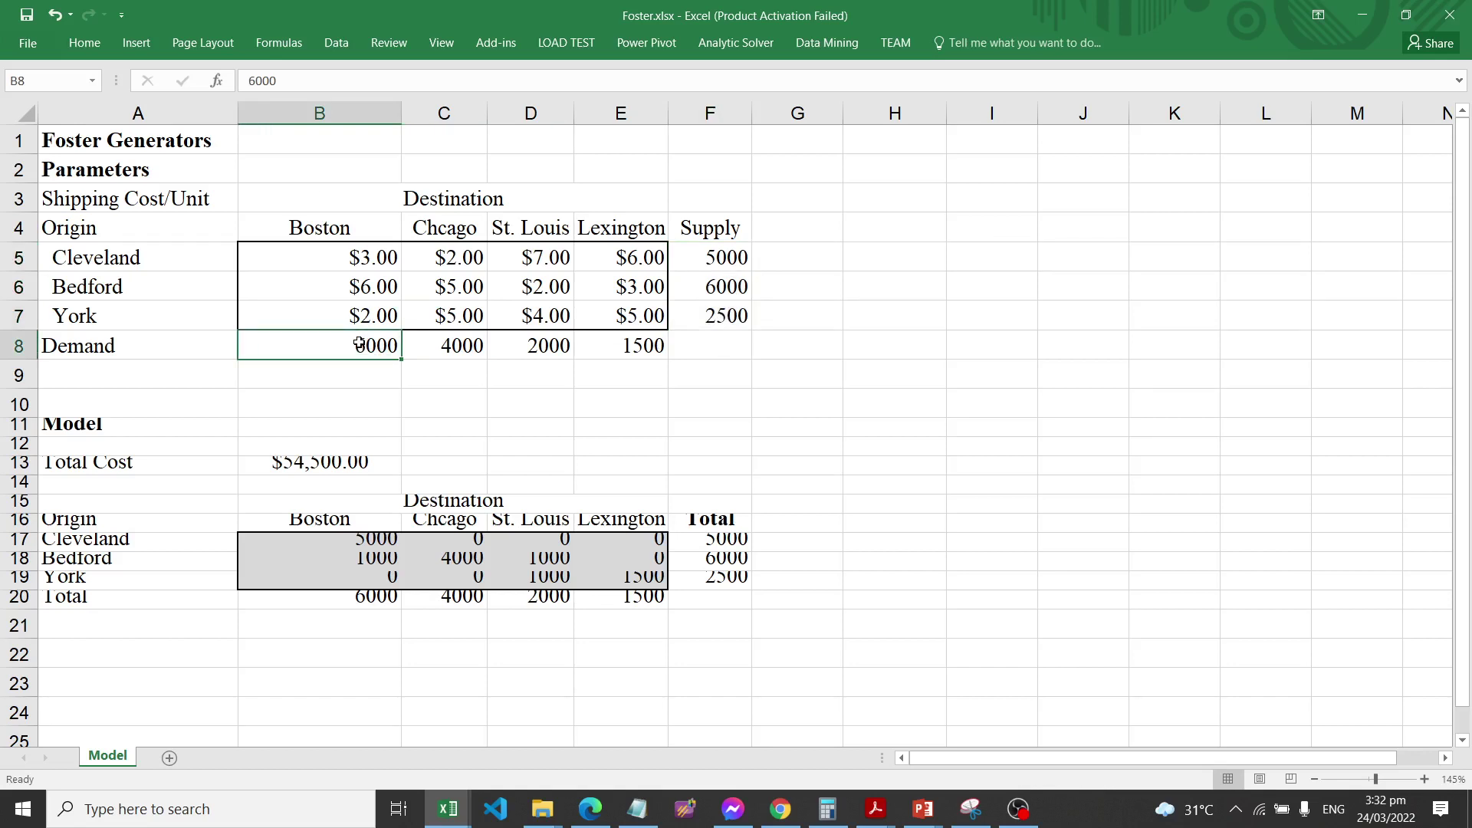
{"action": "left_click", "coordinate": [636, 346]}
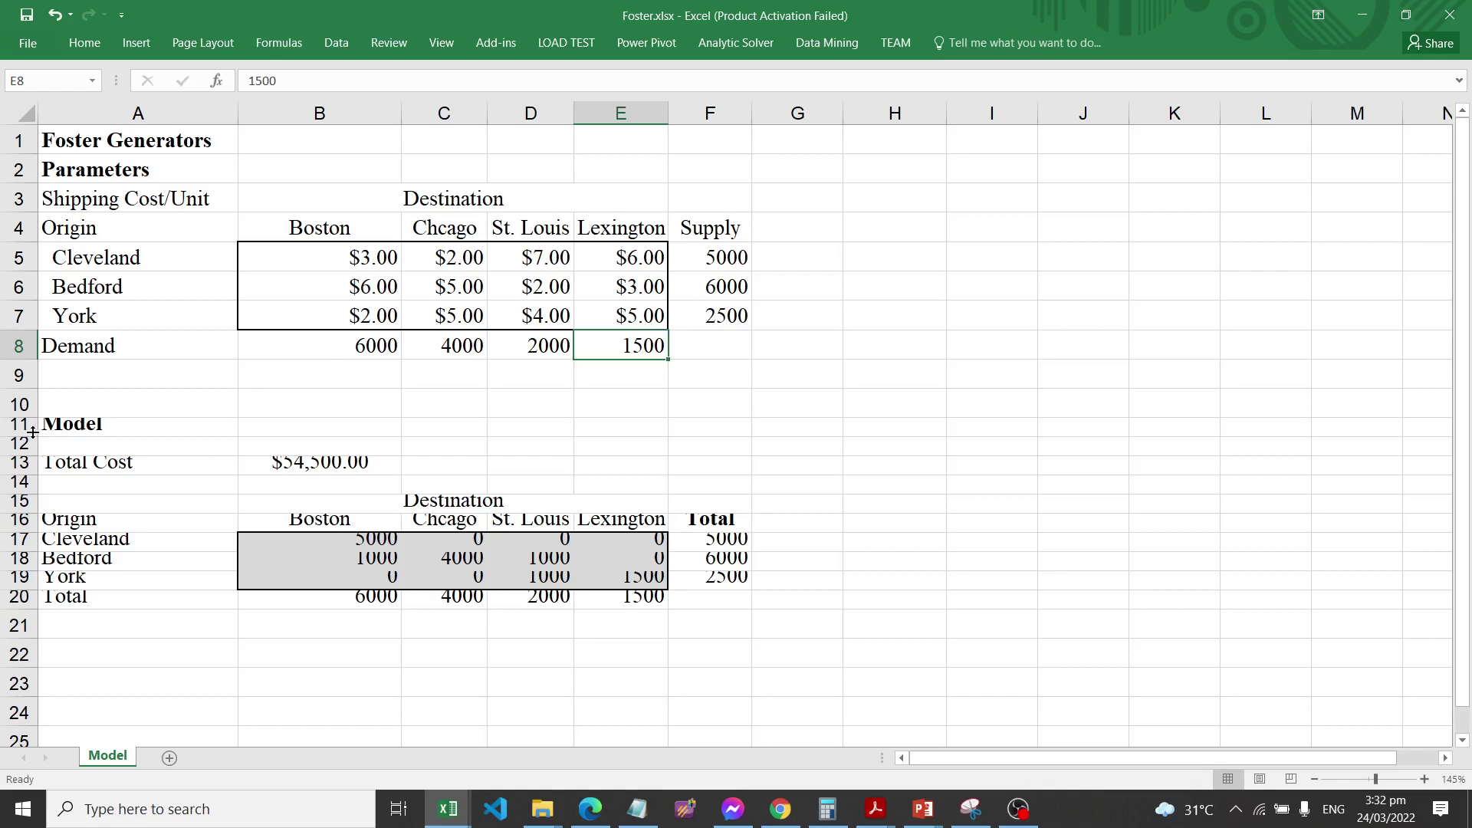
Select rows 11 to 20 of the Model section and increase their height
{"action": "left_click_drag", "start_coordinate": [21, 425], "coordinate": [19, 611]}
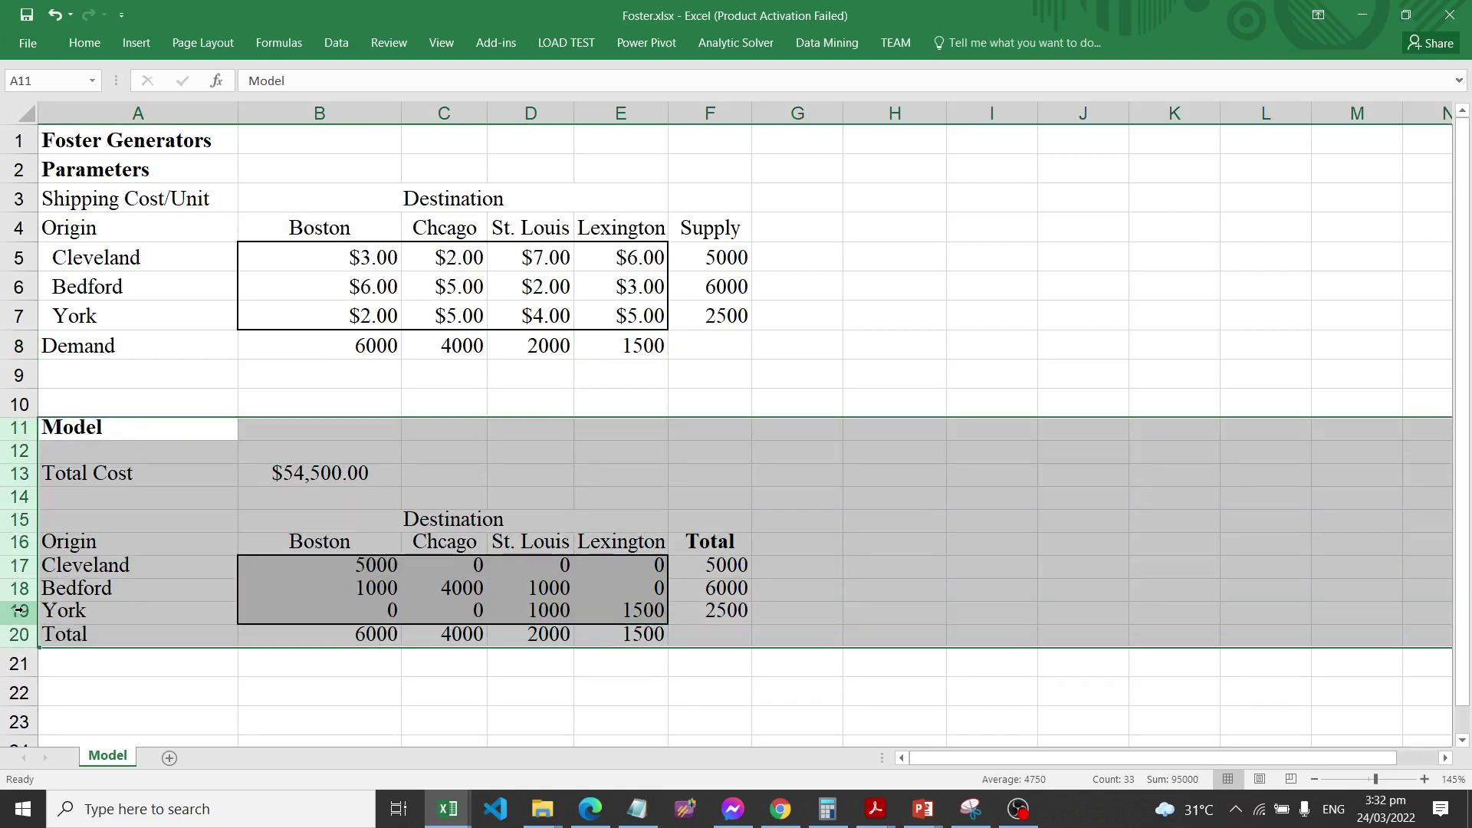
{"action": "left_click", "coordinate": [490, 568]}
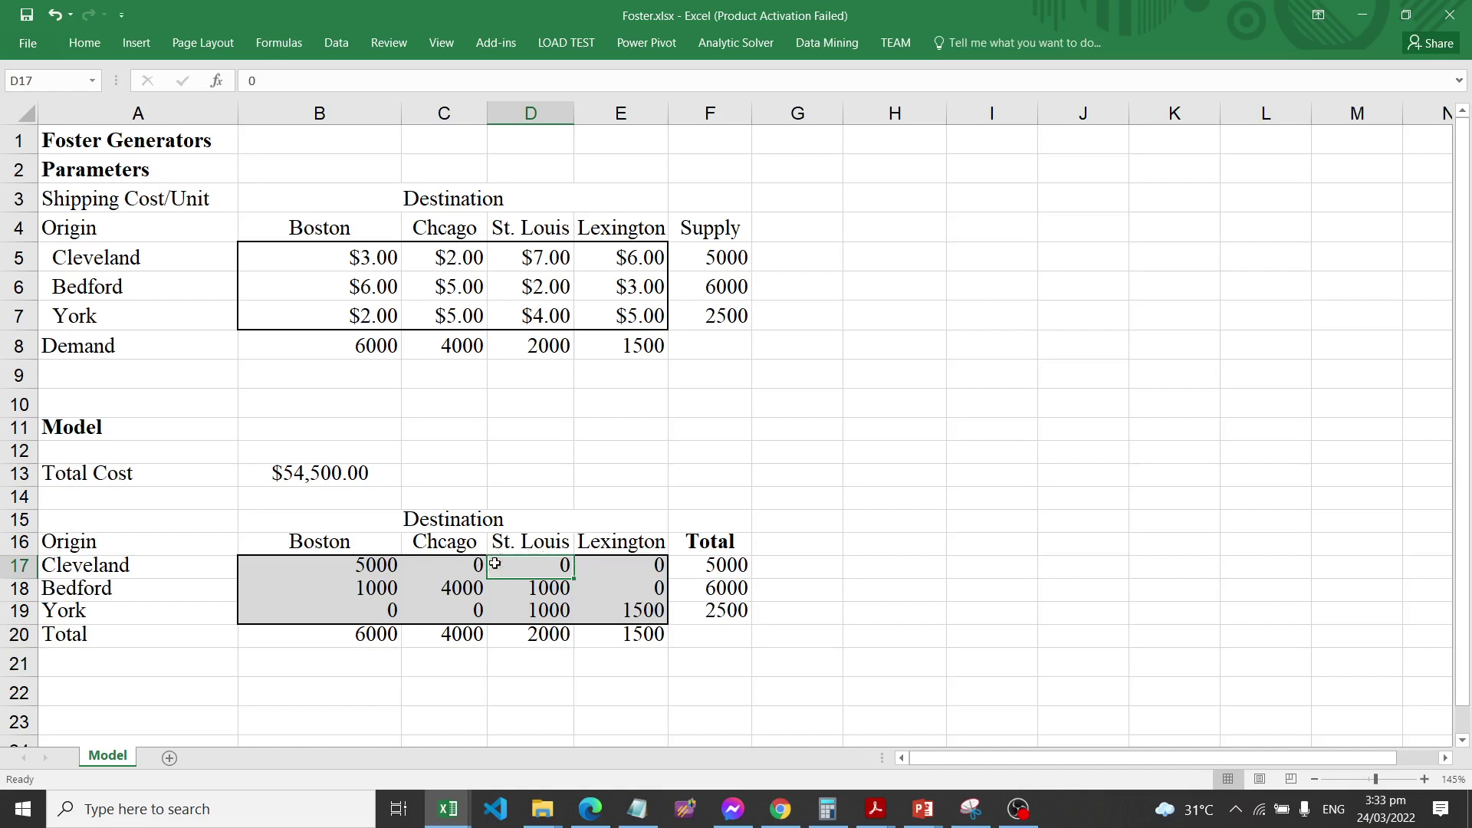
Examine the shipment quantities in B17:E19, the SUM formulas for row and column totals, and the SUMPRODUCT formula for Total Cost
{"action": "left_click_drag", "start_coordinate": [318, 568], "coordinate": [648, 625]}
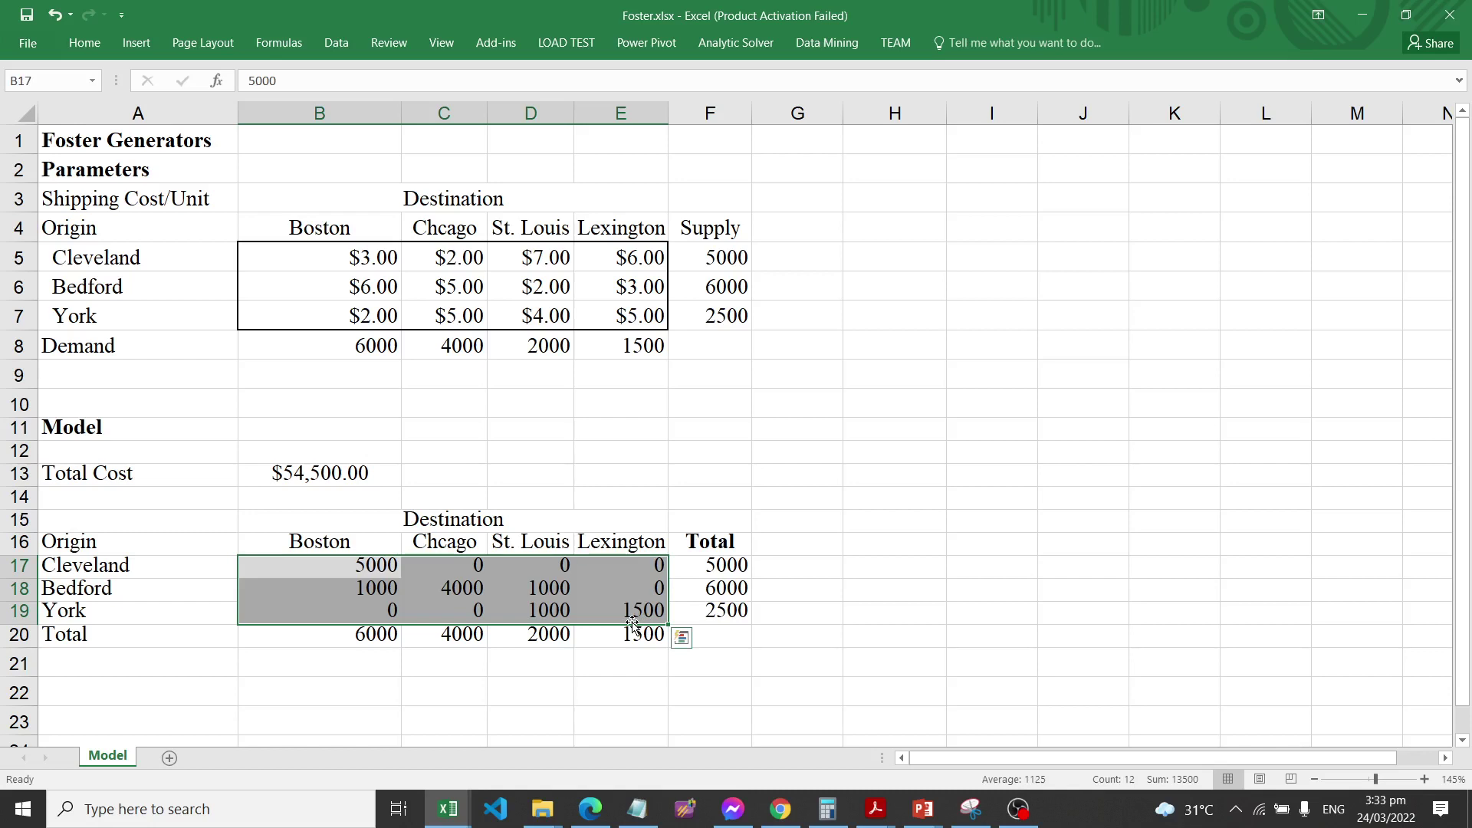
{"action": "left_click", "coordinate": [344, 635]}
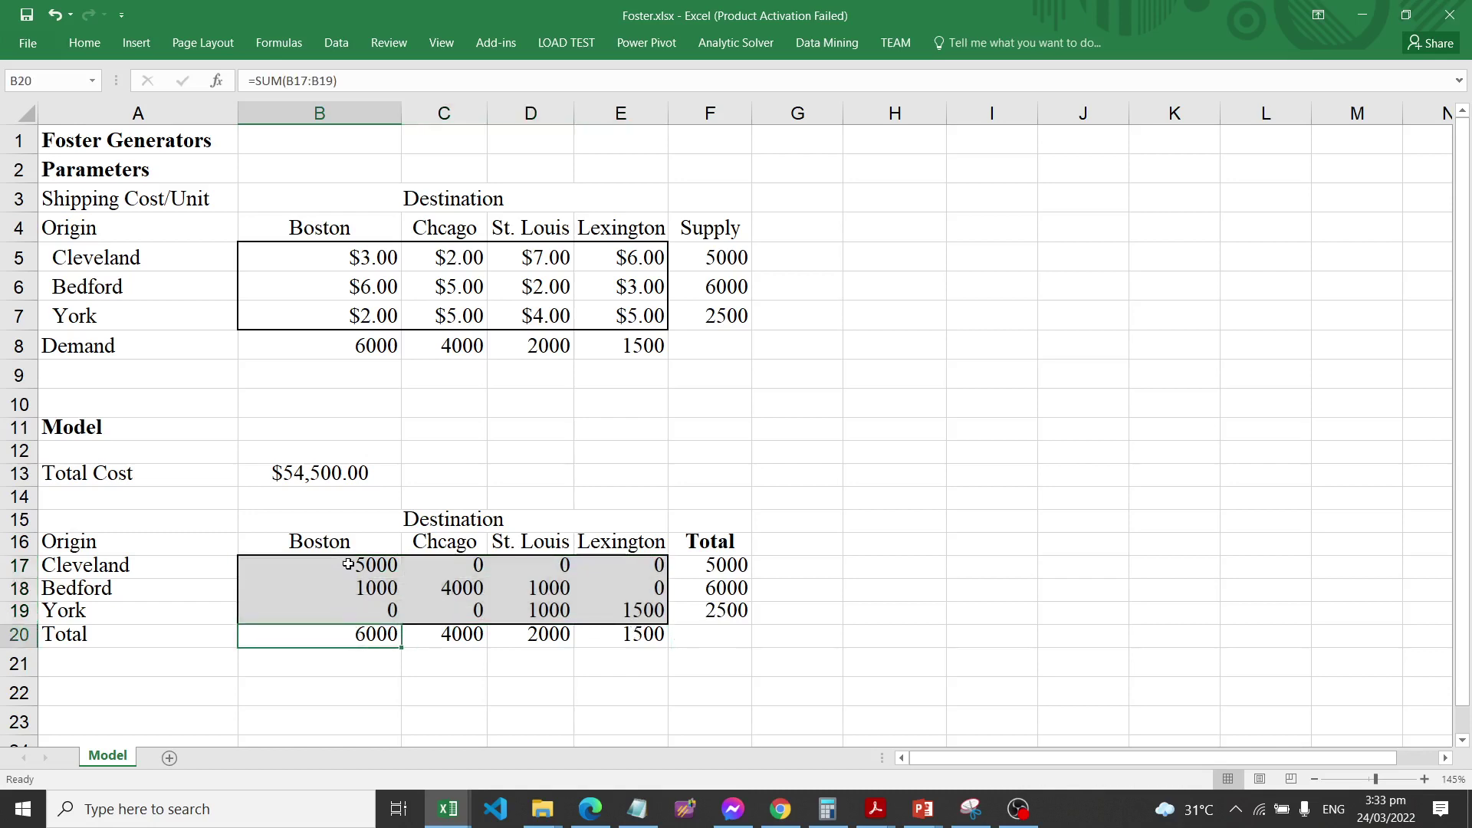
{"action": "left_click", "coordinate": [327, 473]}
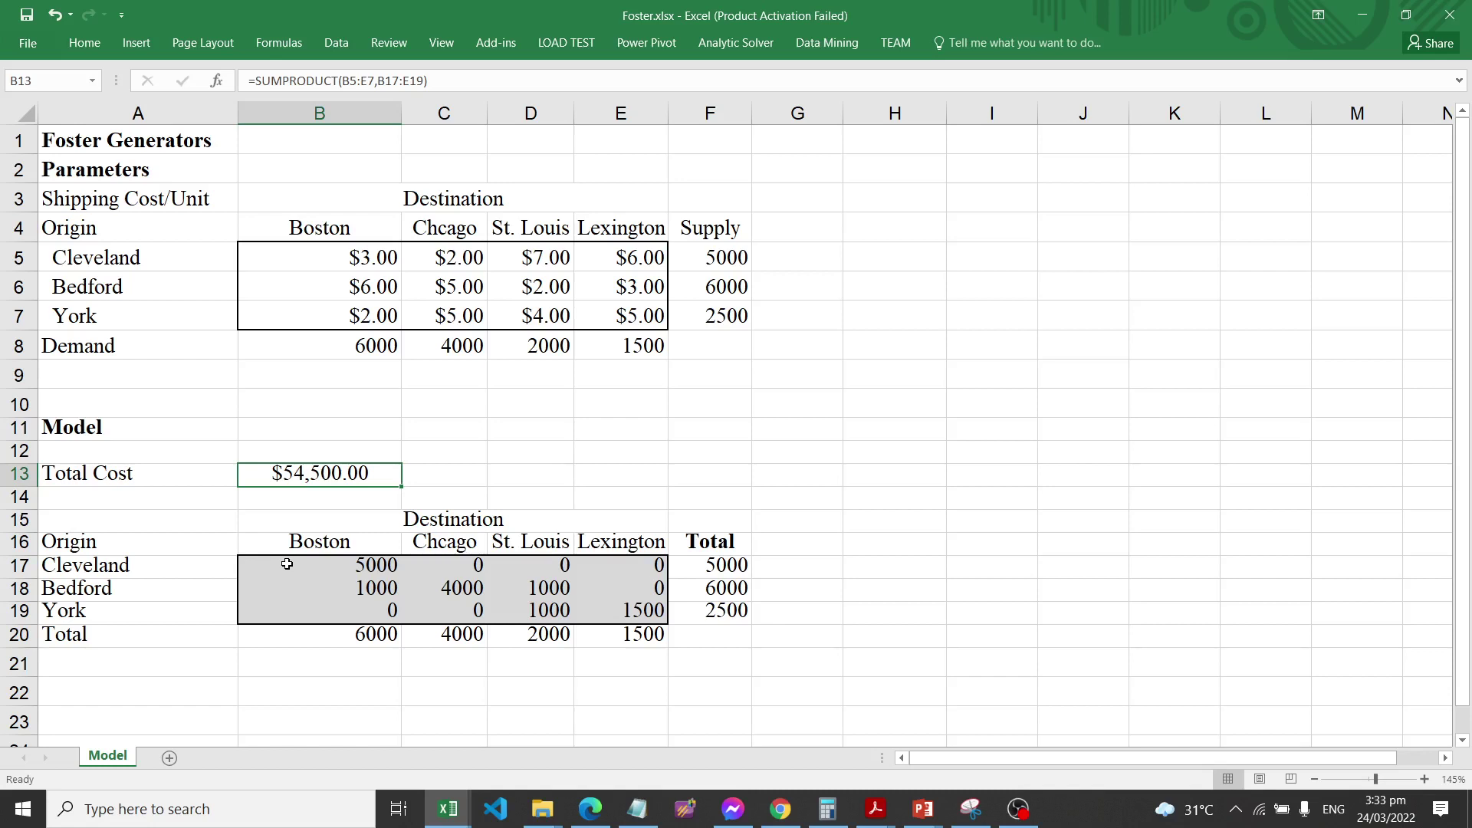
{"action": "left_click_drag", "start_coordinate": [287, 565], "coordinate": [577, 610]}
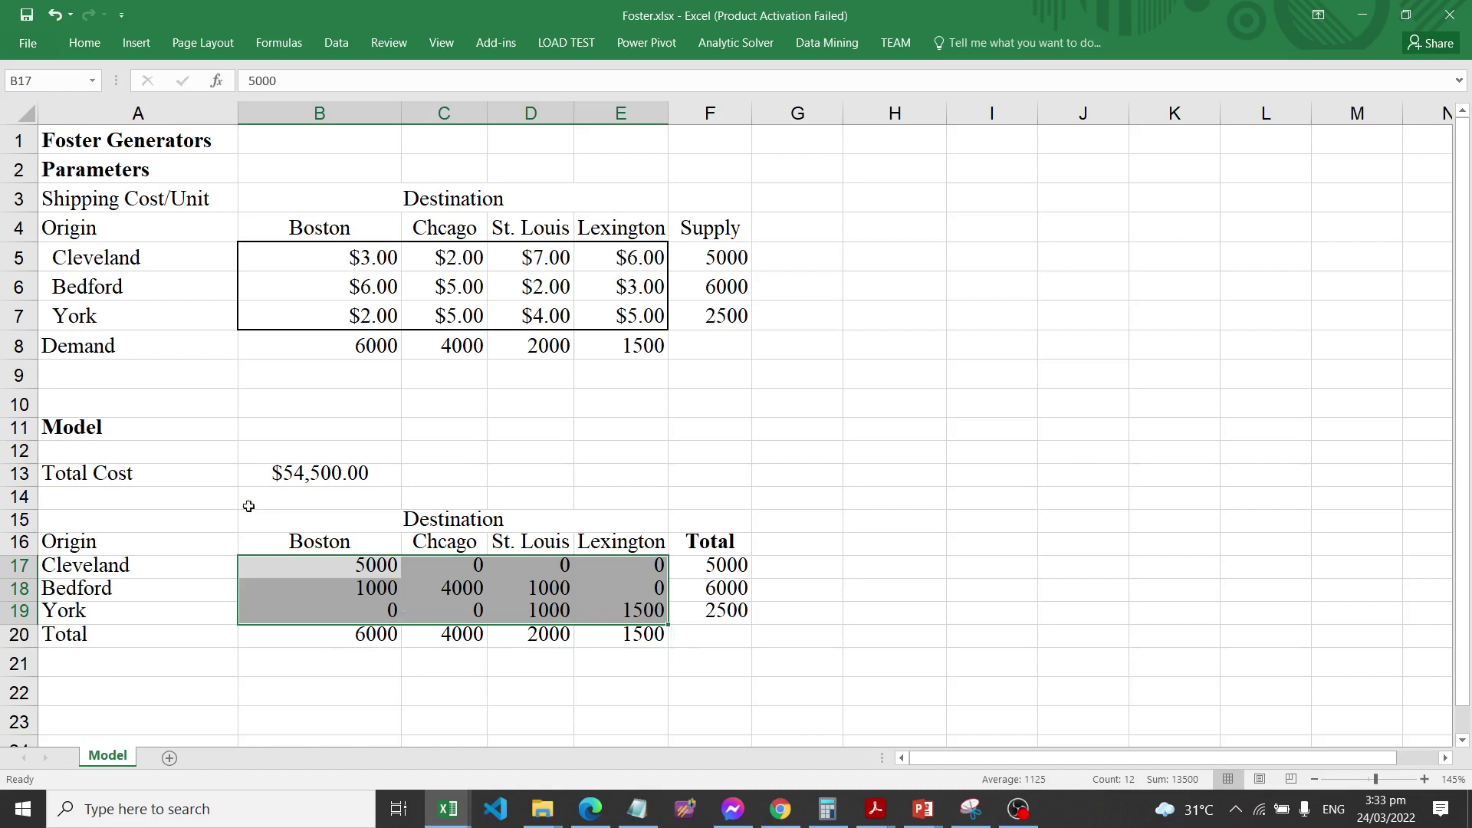
{"action": "left_click", "coordinate": [717, 568]}
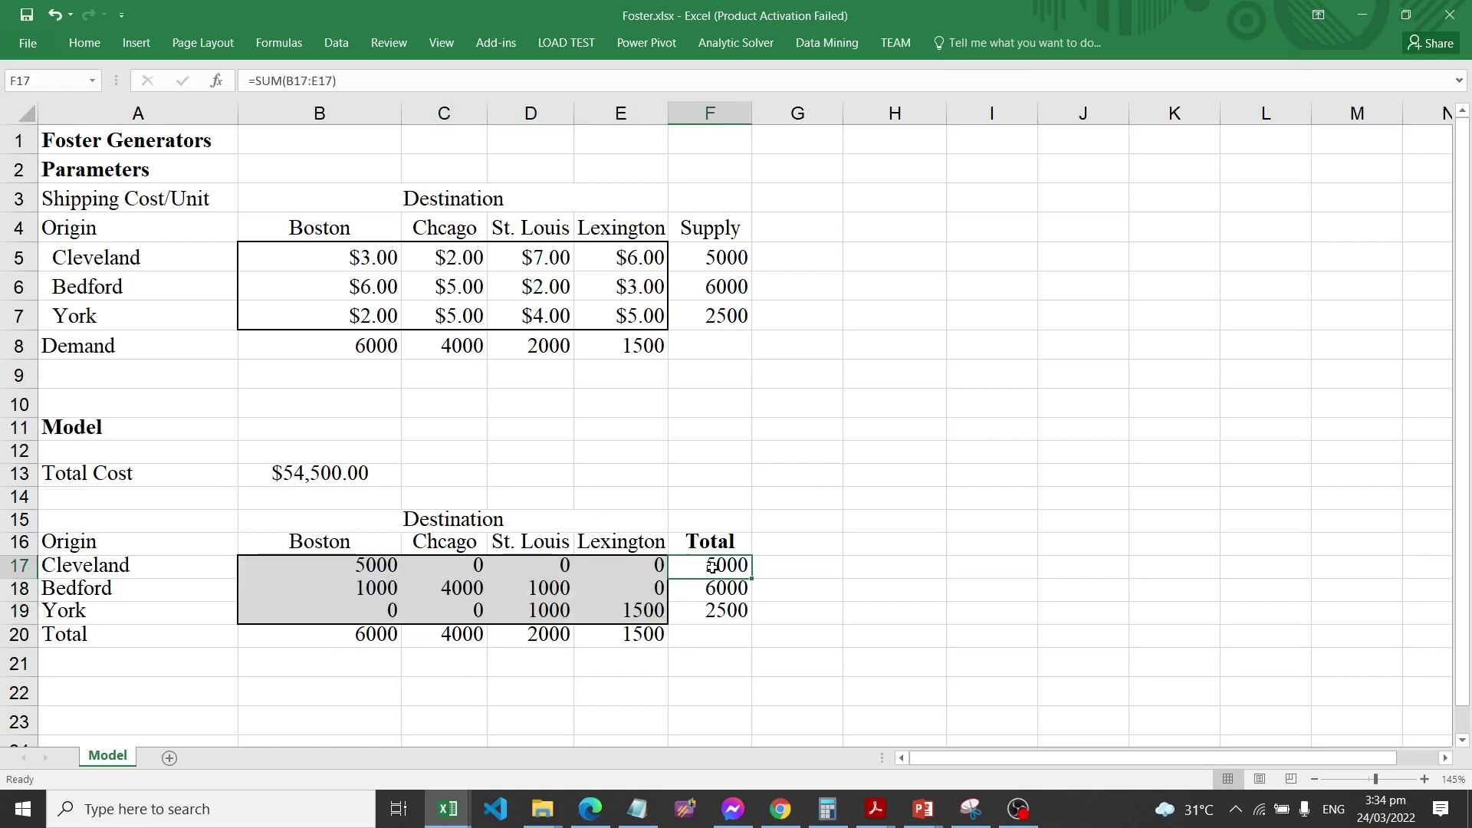
{"action": "left_click_drag", "start_coordinate": [712, 568], "coordinate": [712, 611]}
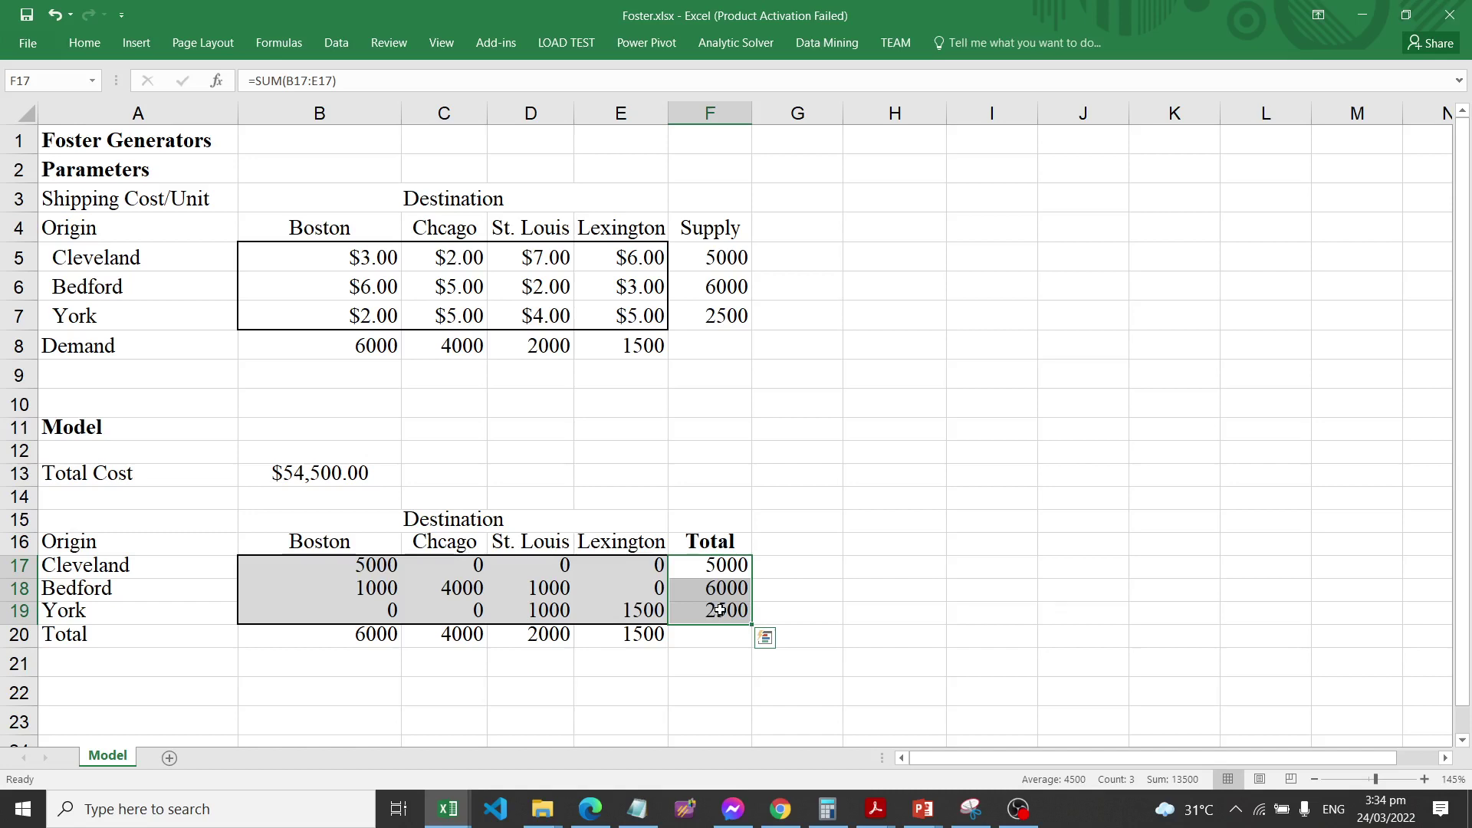
{"action": "left_click", "coordinate": [732, 569]}
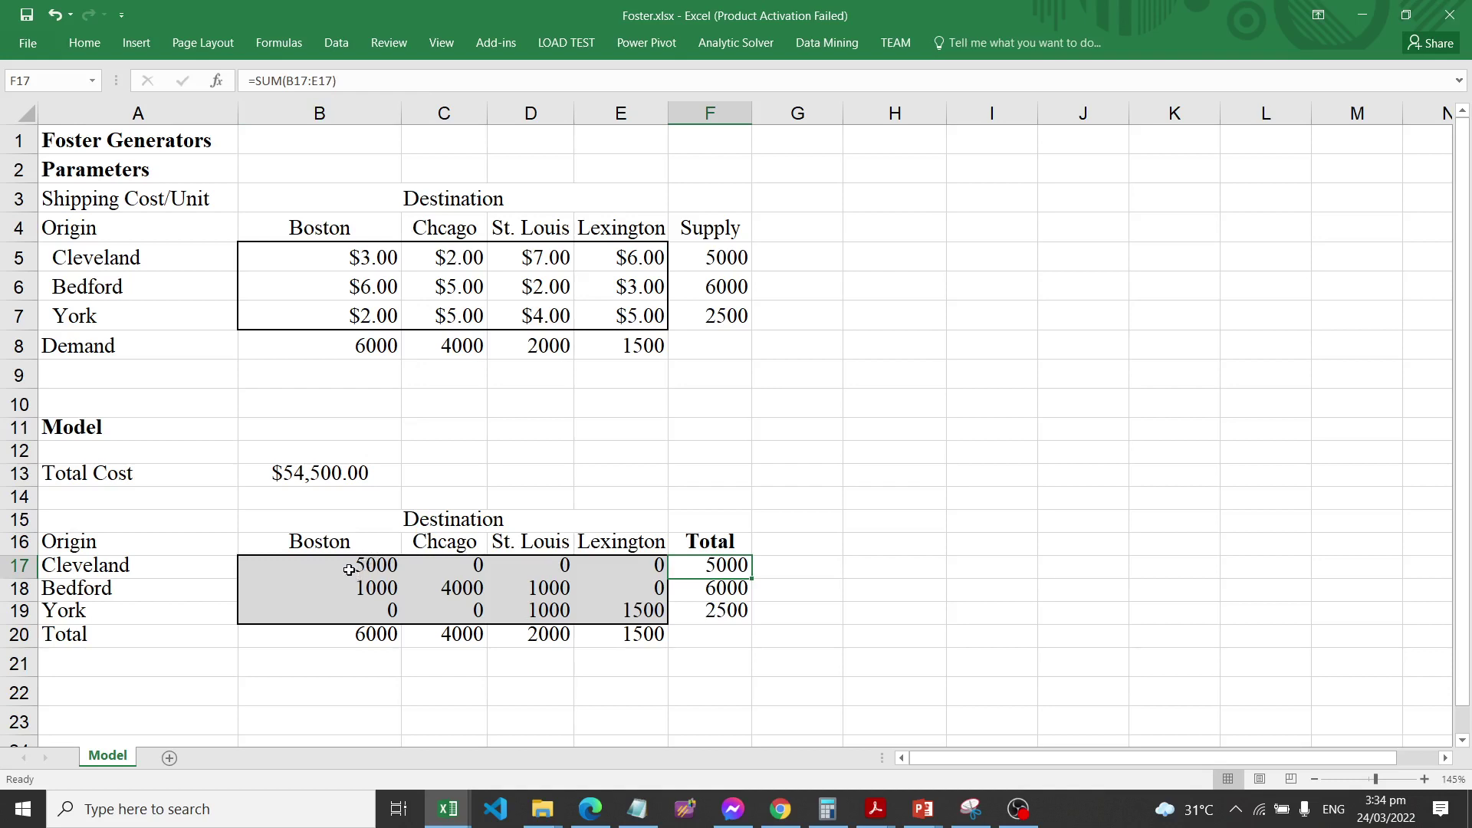
{"action": "left_click", "coordinate": [325, 79]}
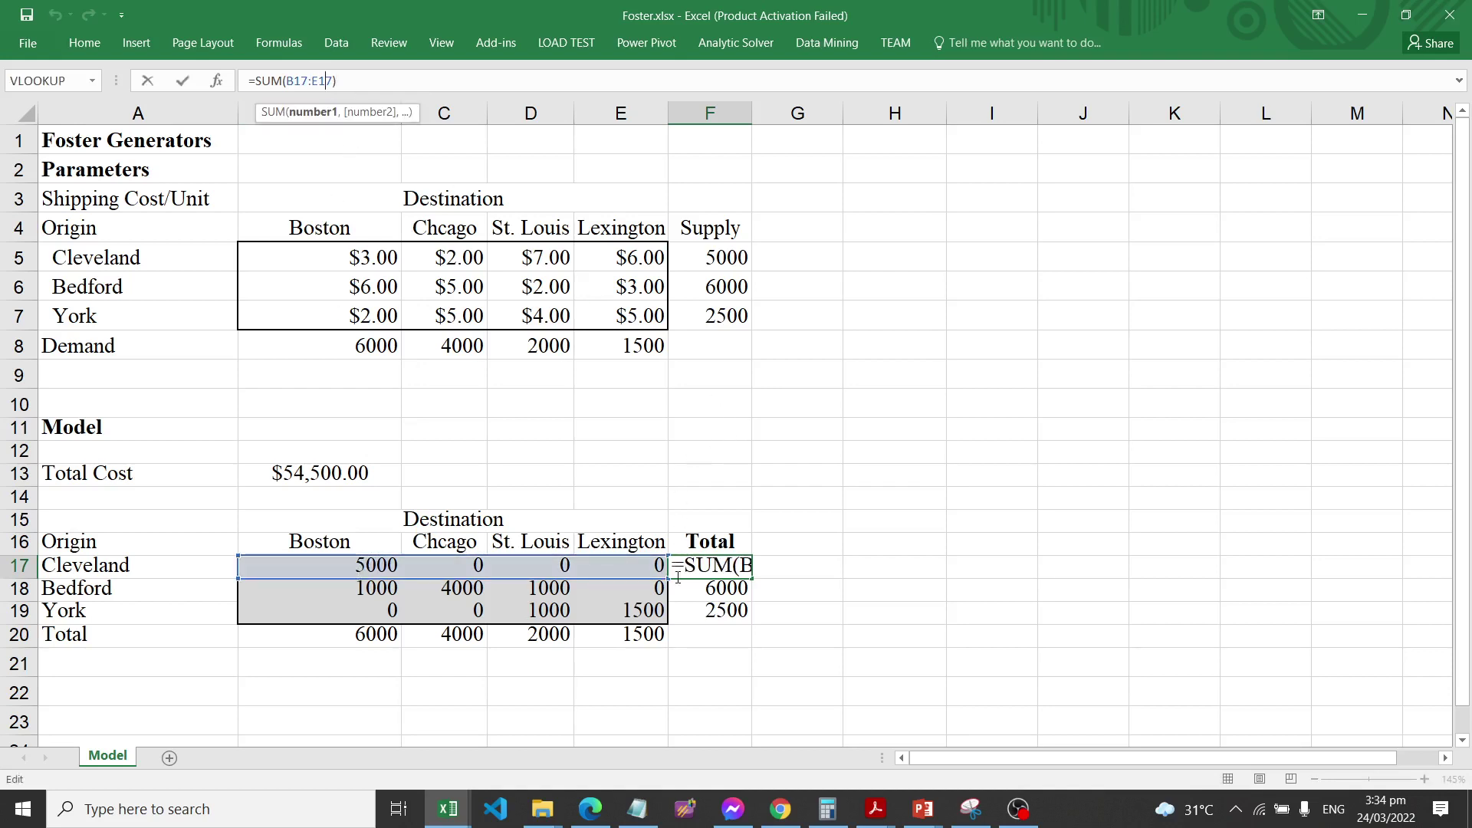
{"action": "key", "text": "Return"}
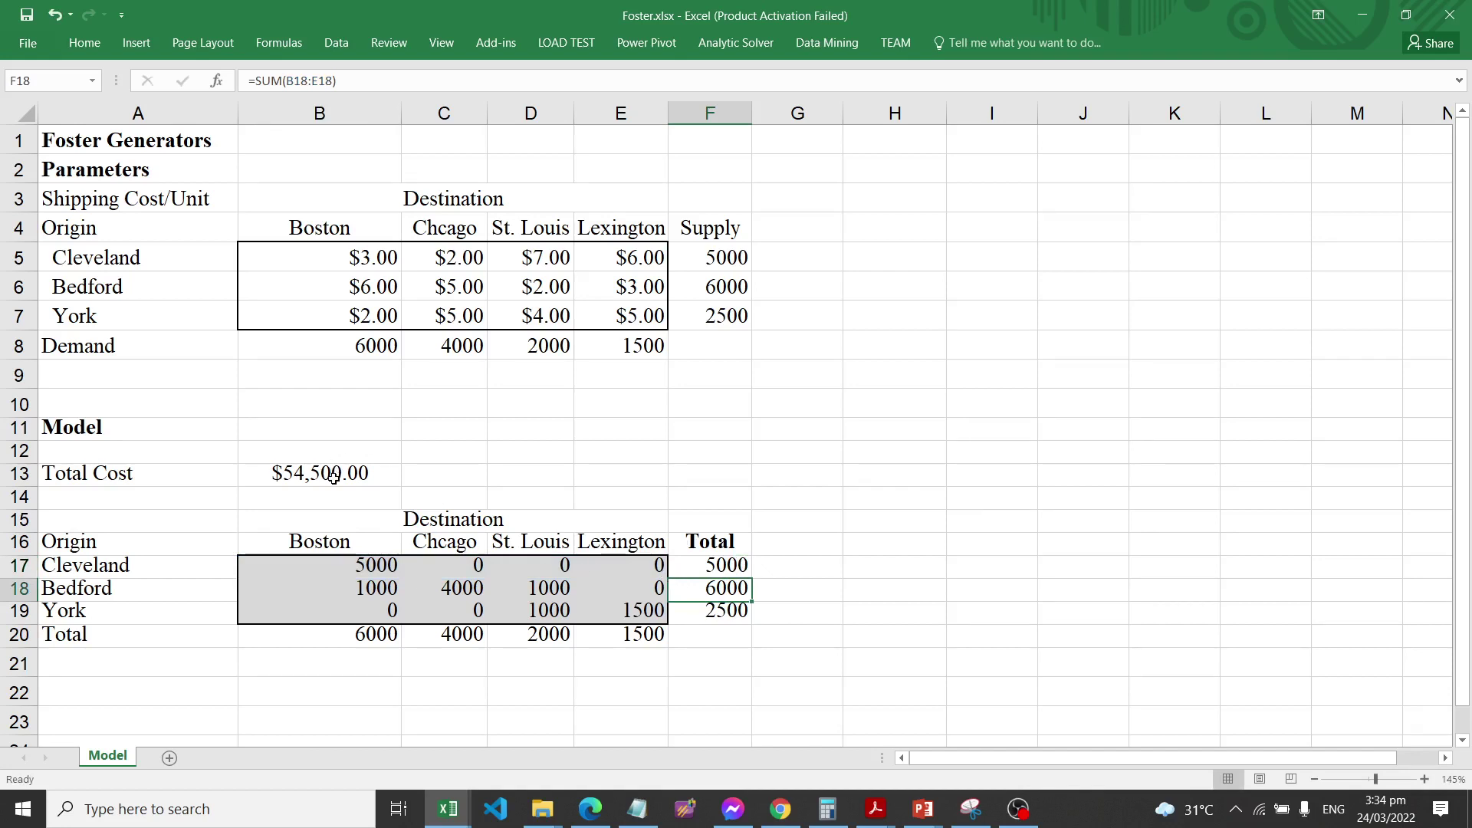
{"action": "left_click", "coordinate": [537, 475]}
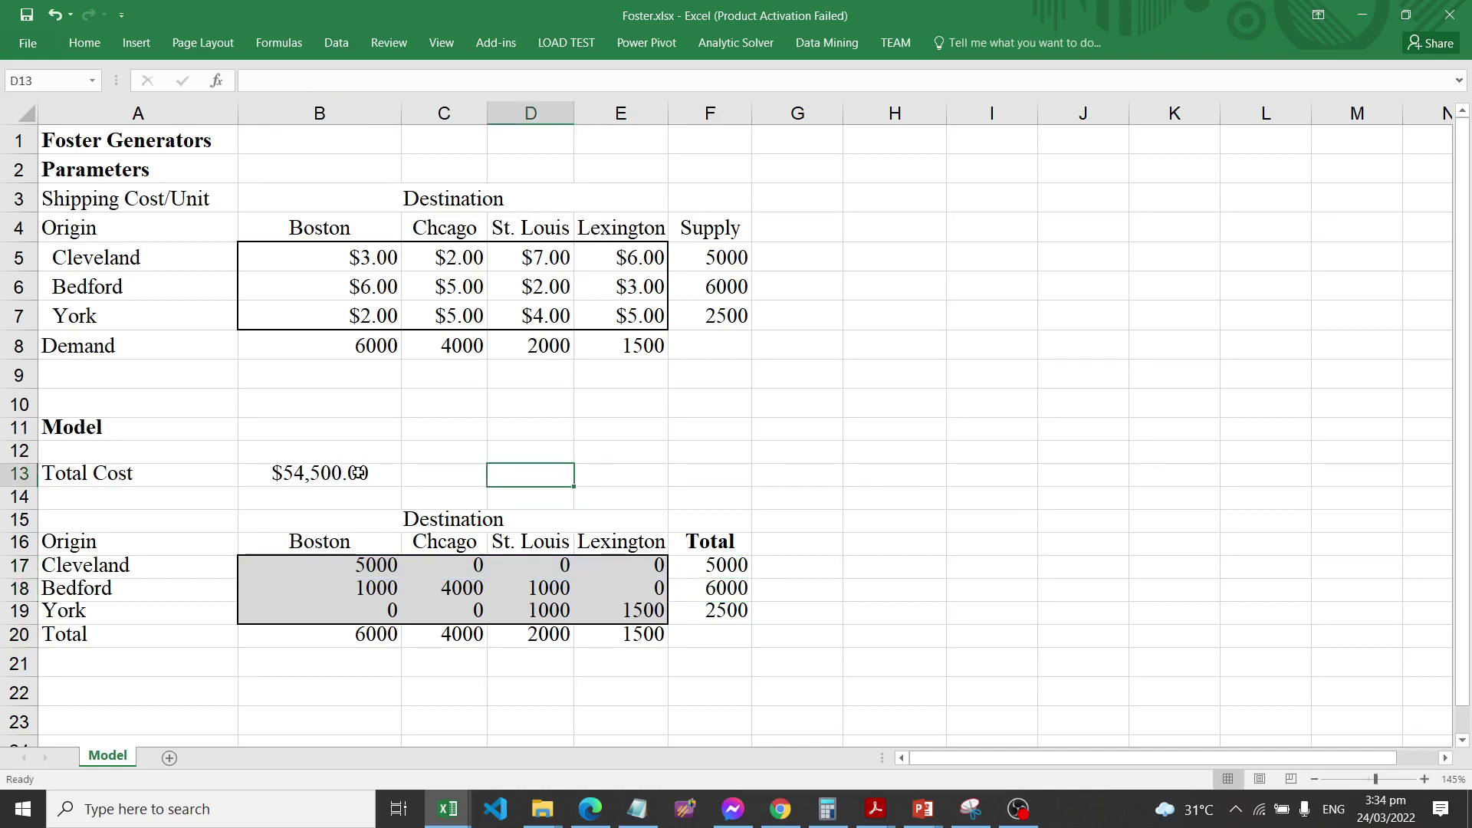
{"action": "left_click", "coordinate": [359, 474]}
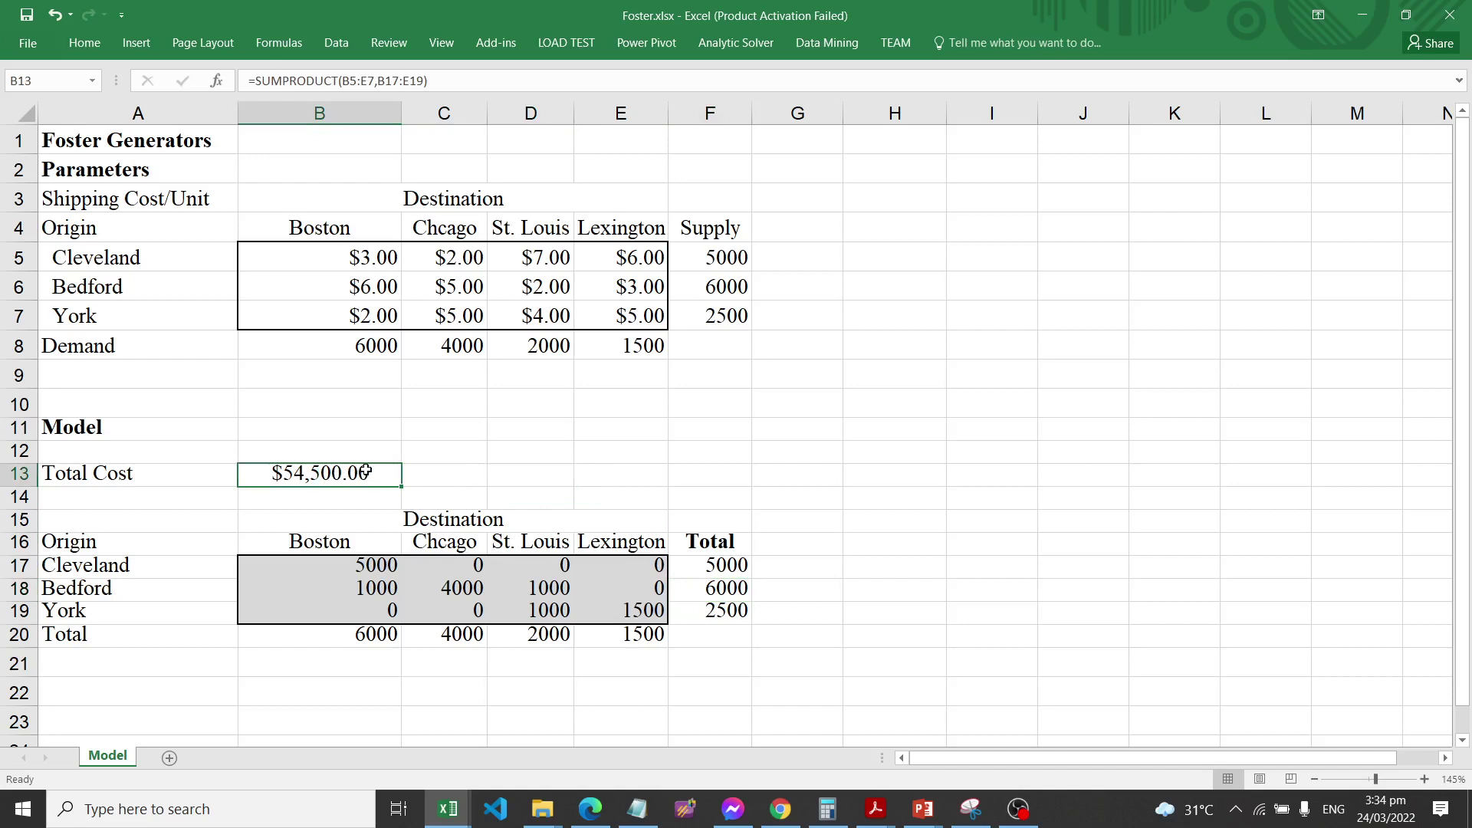
{"action": "left_click", "coordinate": [1086, 501]}
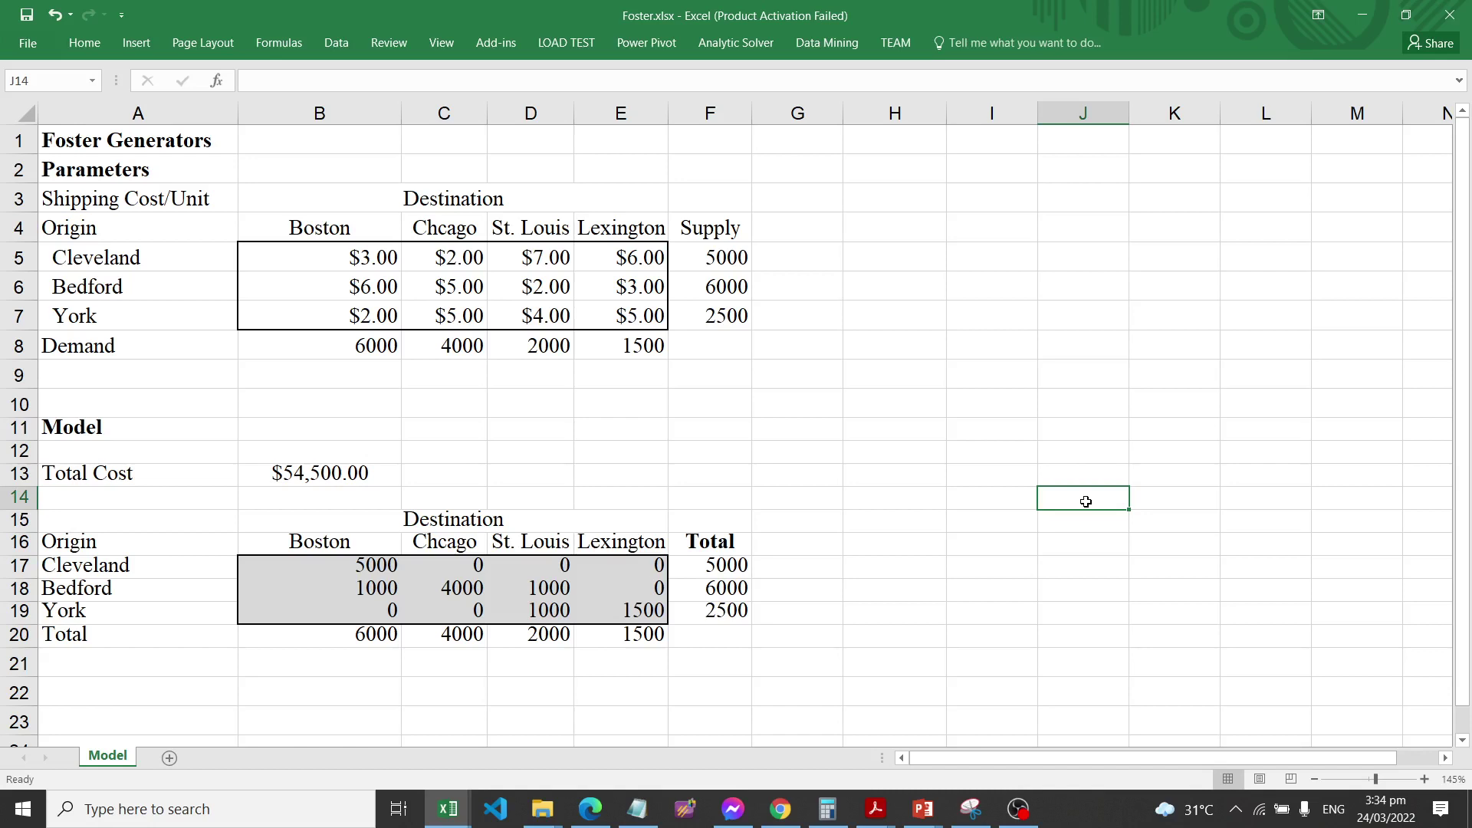
Switch to the Gambrell.xlsx workbook
{"action": "key", "text": "alt+Tab"}
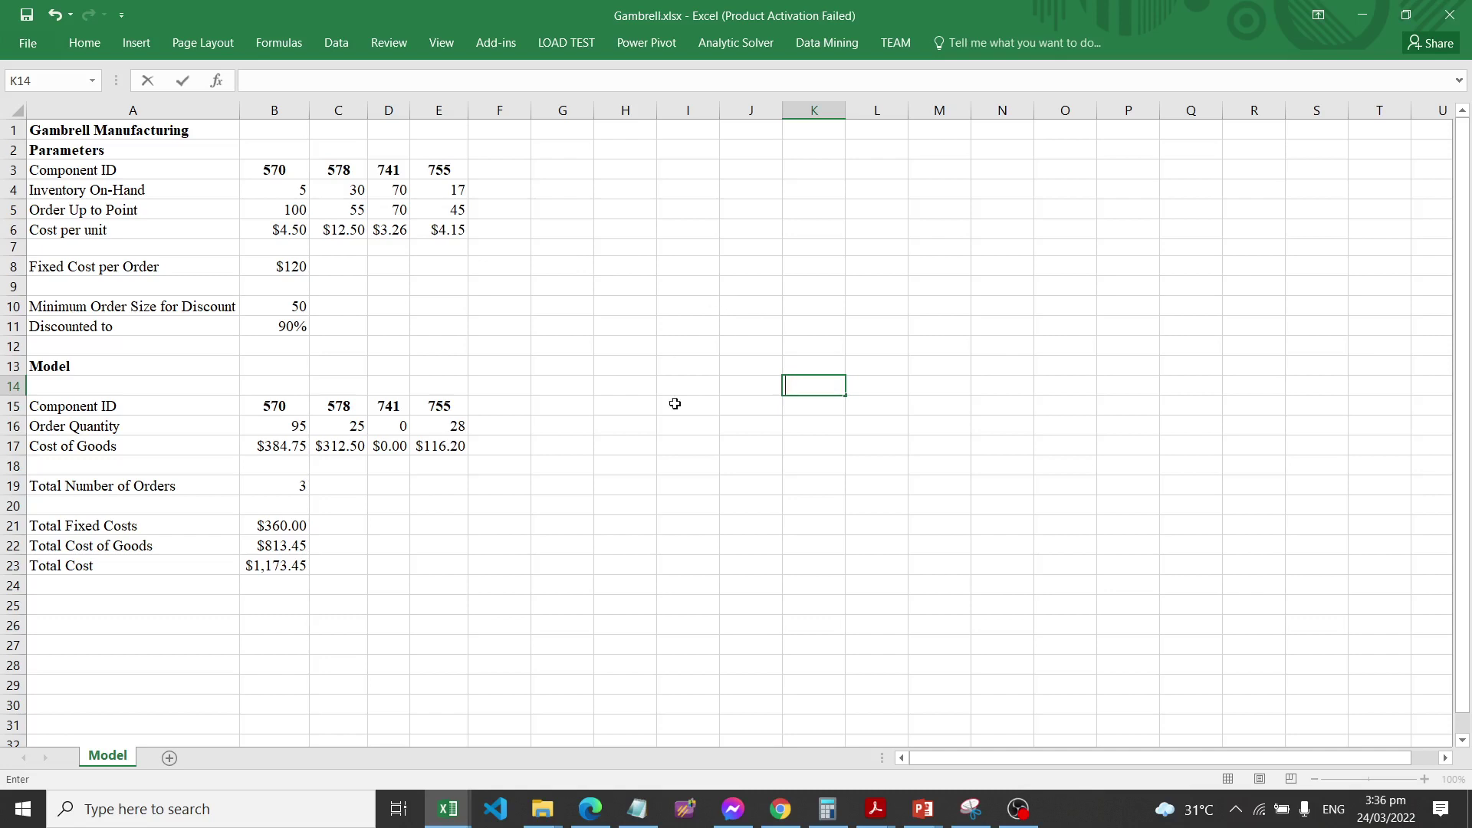
{"action": "left_click", "coordinate": [695, 373]}
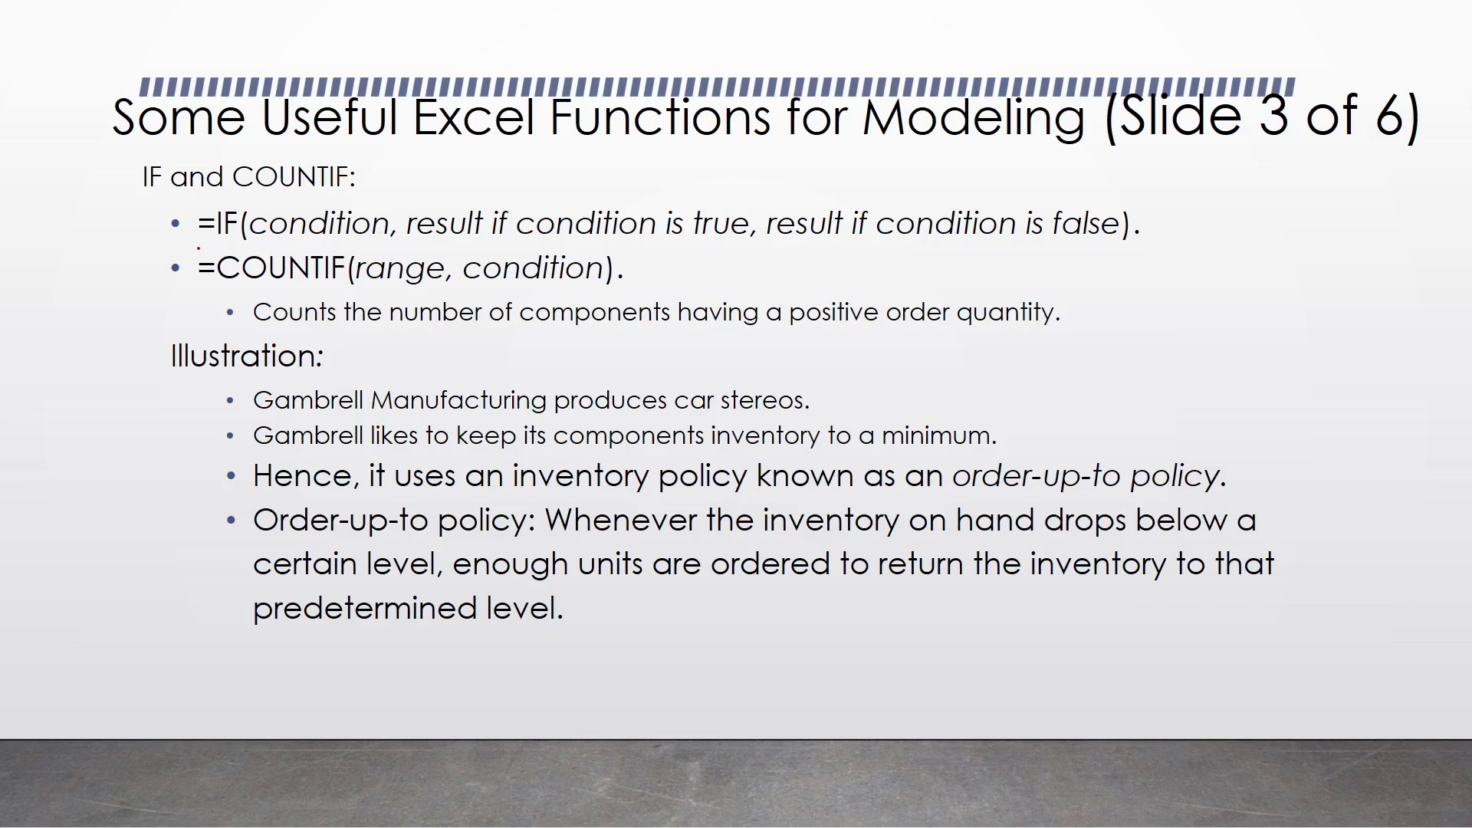
{"action": "left_click_drag", "start_coordinate": [198, 248], "coordinate": [242, 248]}
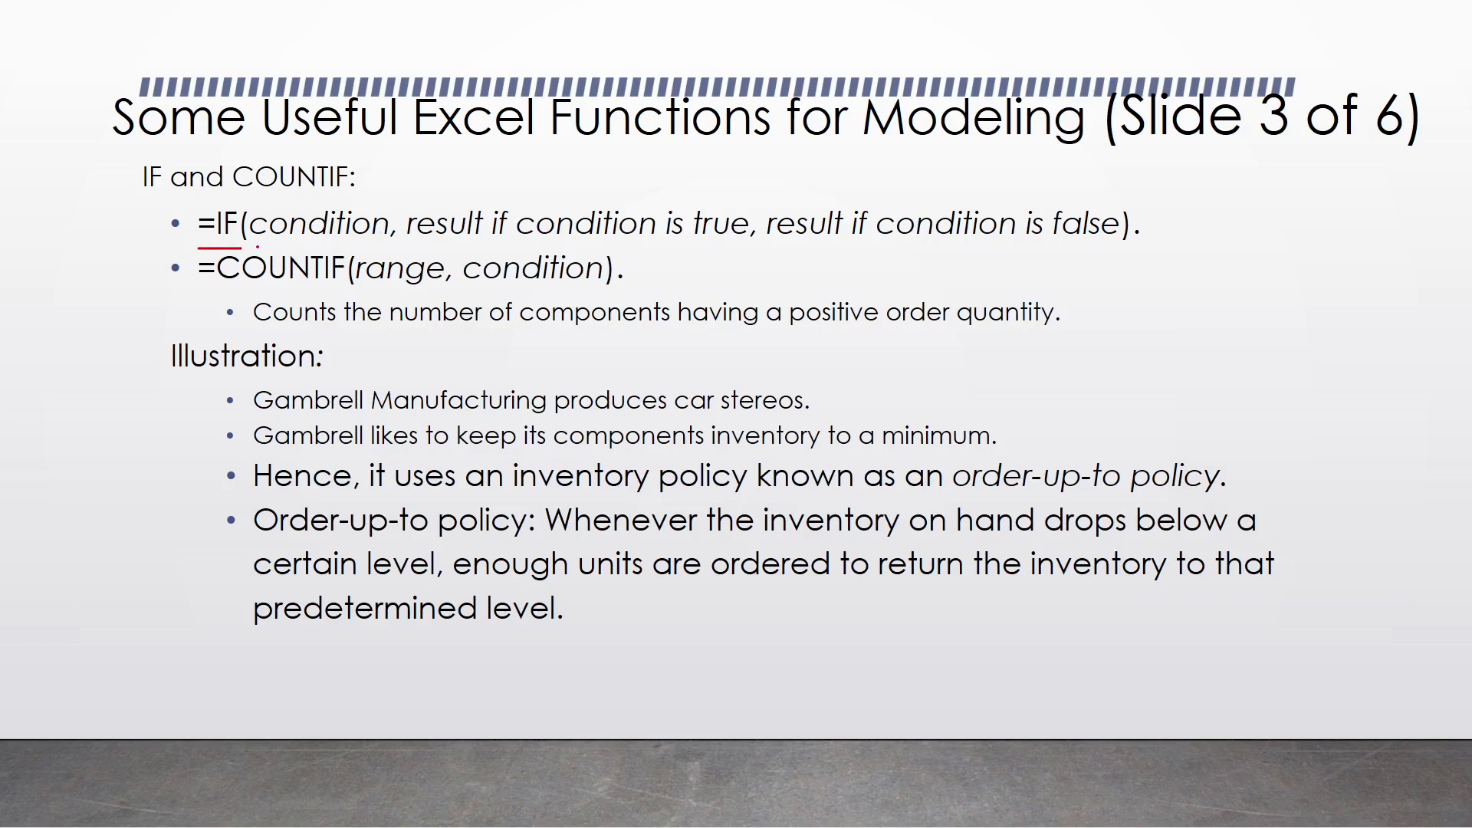
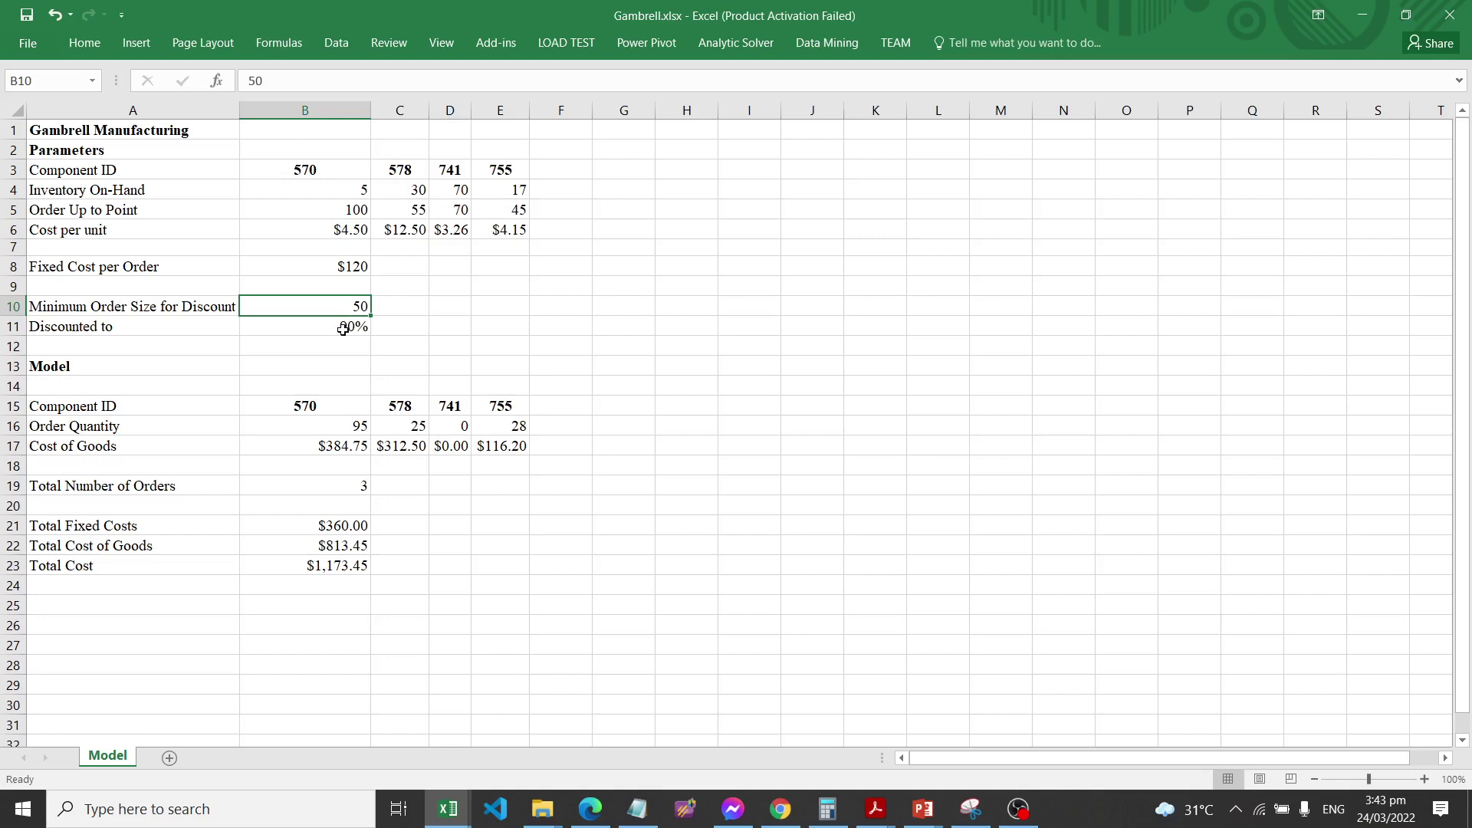
{"action": "left_click", "coordinate": [565, 531]}
{"action": "type", "text": "4"}
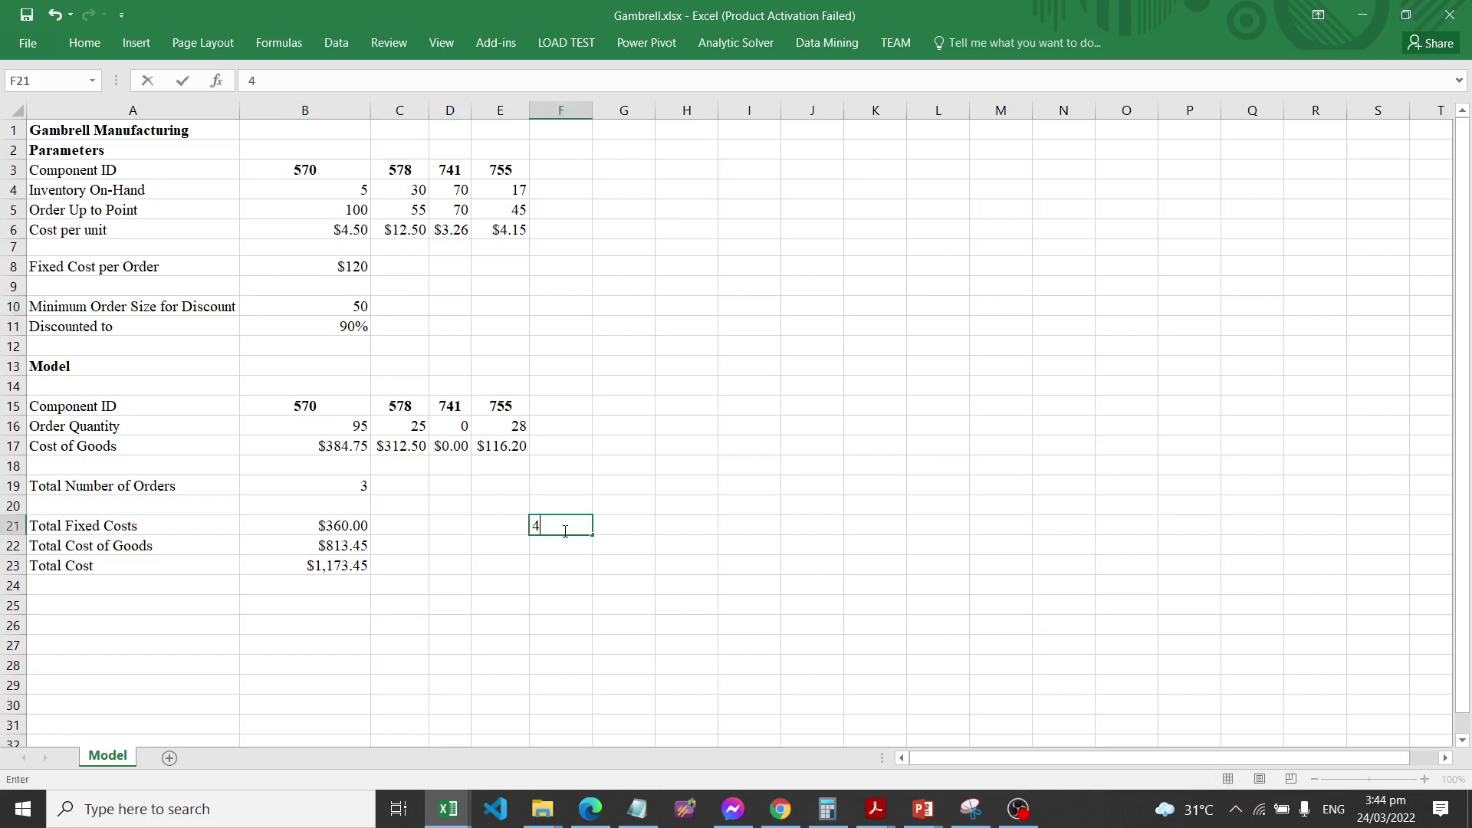
{"action": "key", "text": "BackSpace"}
Check component 570's cost per unit and open its Cost of Goods formula in B17 to inspect the IF function's cell references
{"action": "left_click", "coordinate": [332, 234]}
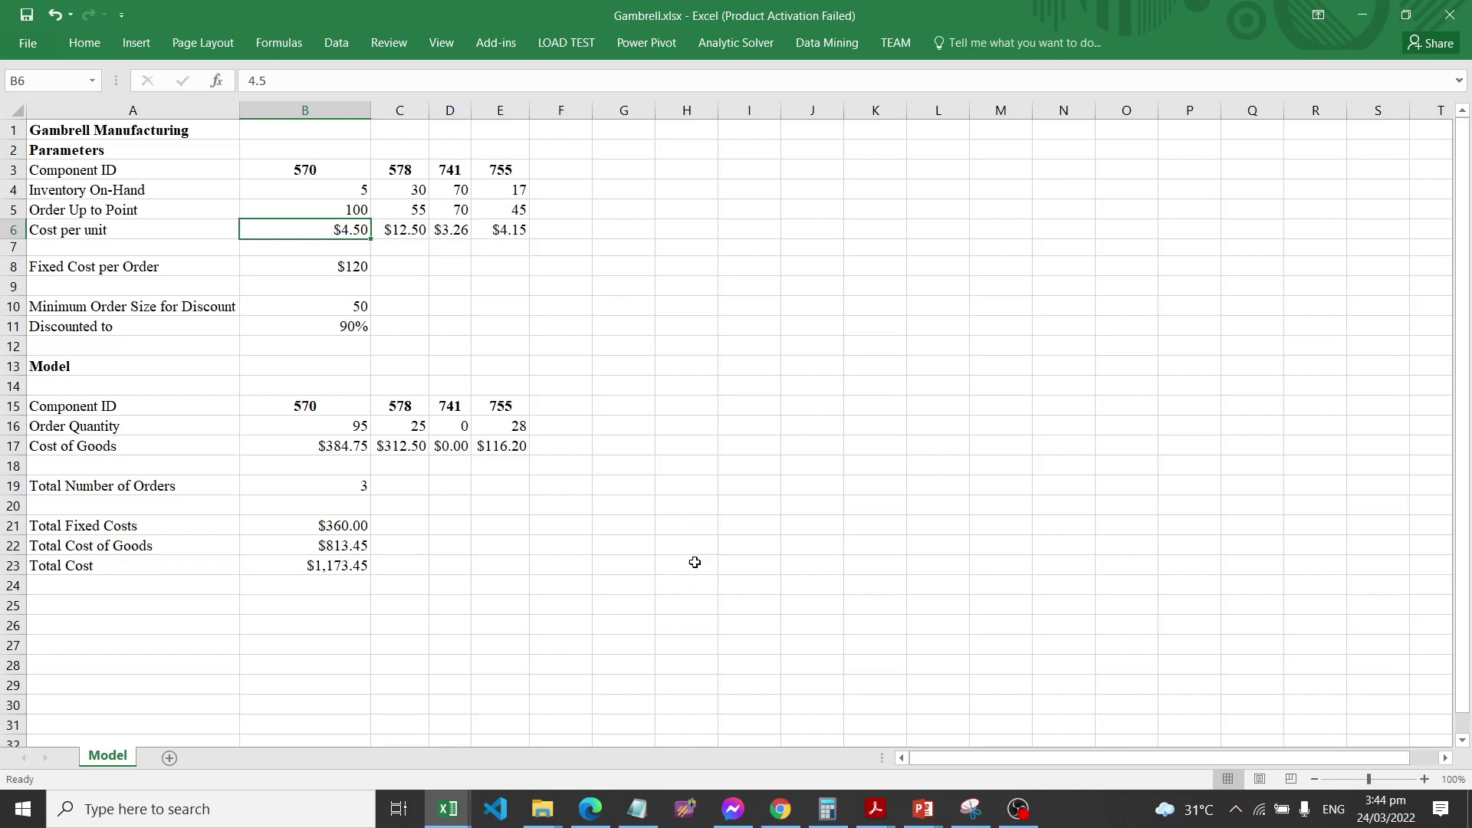
{"action": "left_click", "coordinate": [330, 446]}
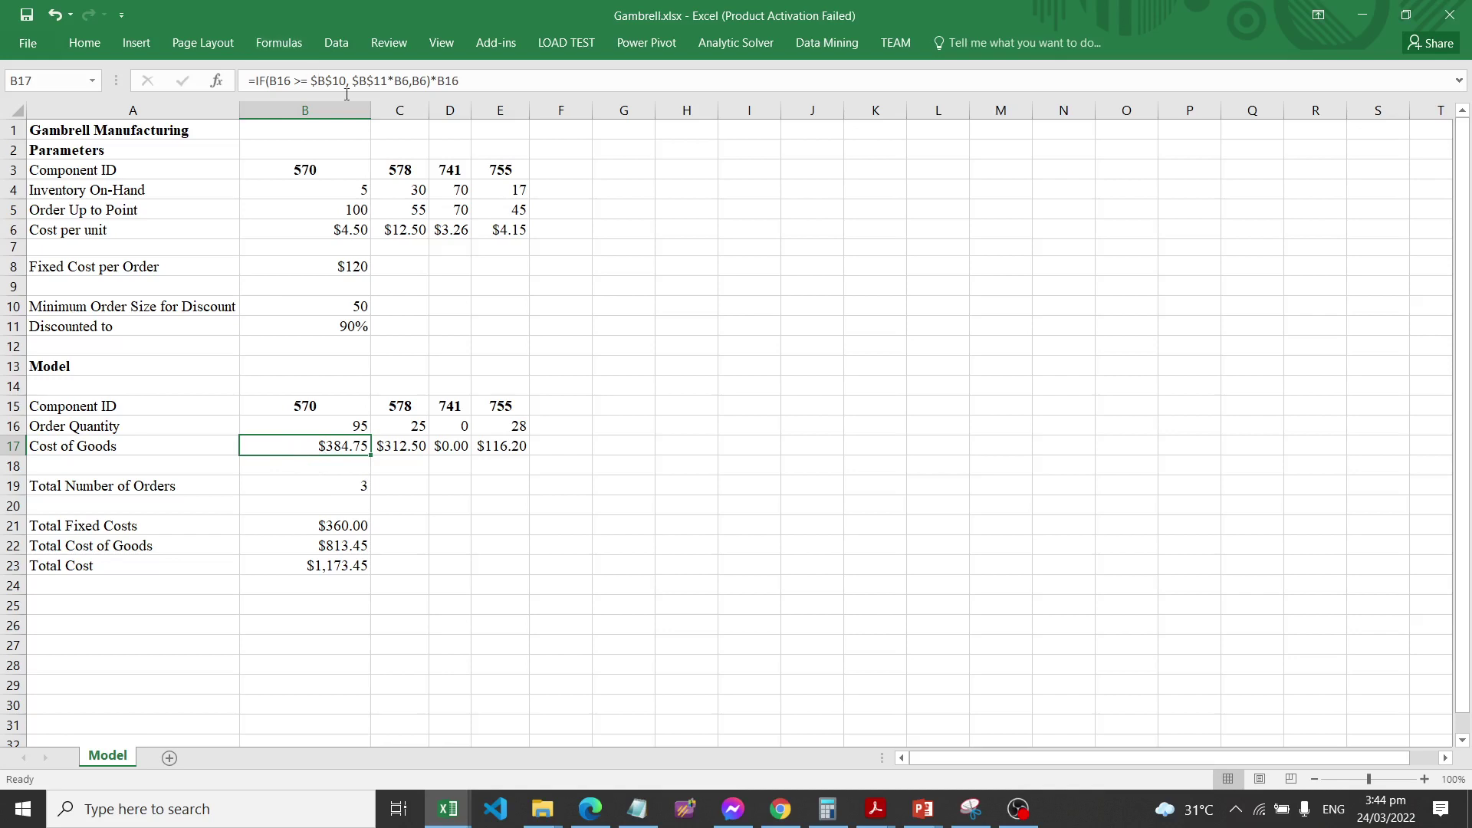
{"action": "double_click", "coordinate": [322, 443]}
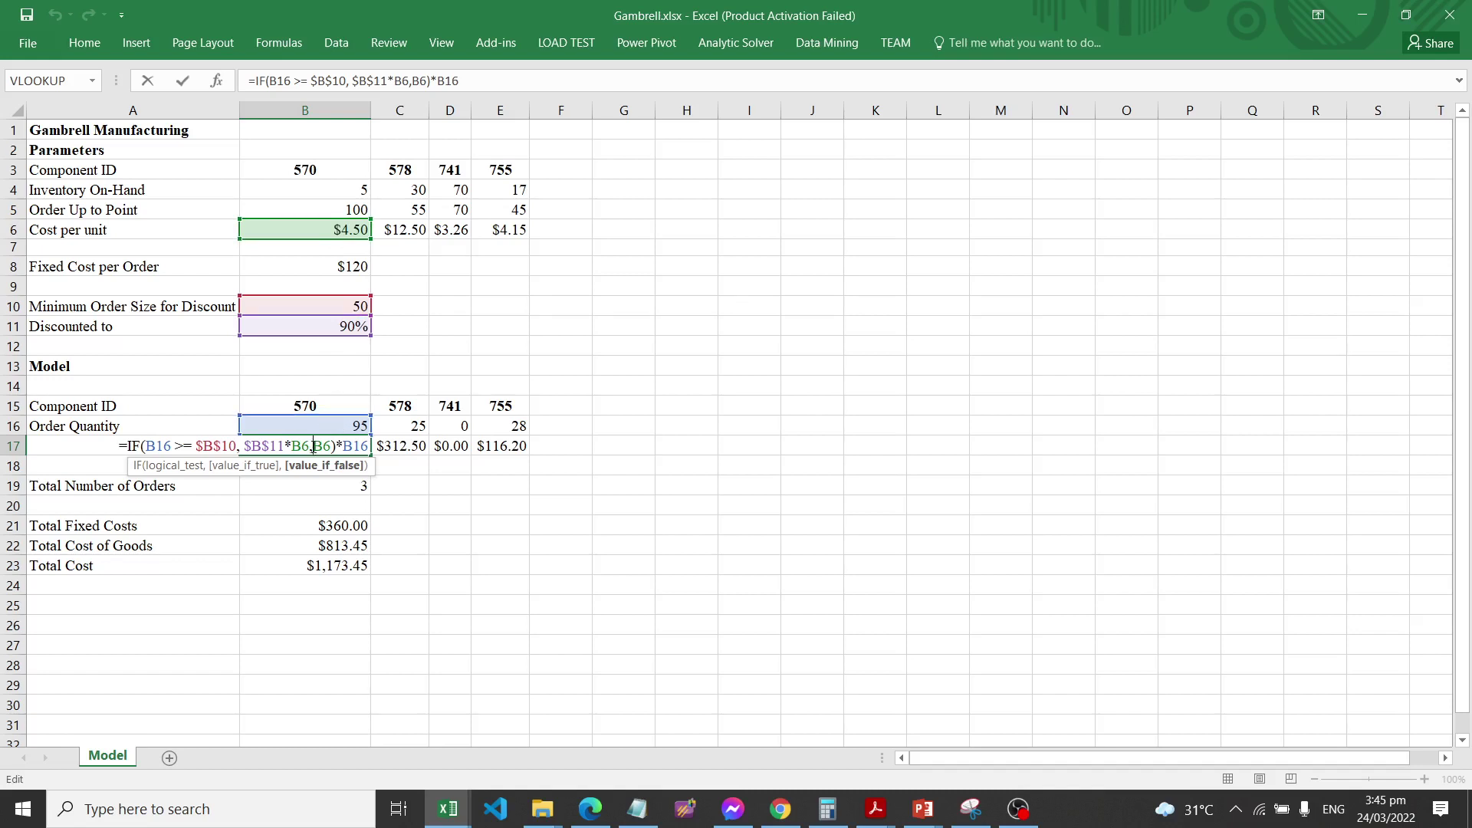
Close the B17 formula and examine the Order Quantity values and formulas in B16:E16
{"action": "key", "text": "Return"}
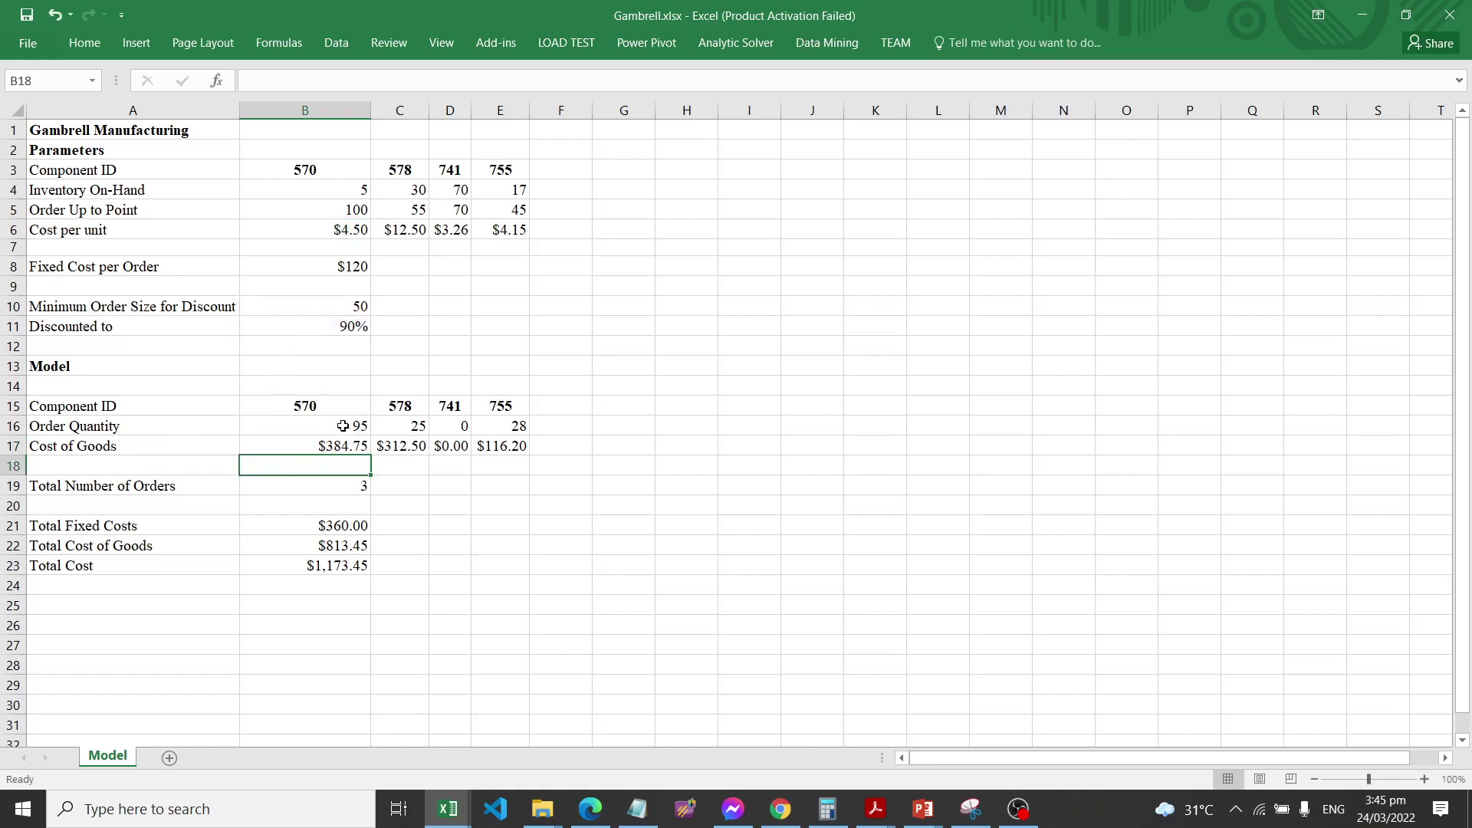
{"action": "left_click", "coordinate": [405, 427]}
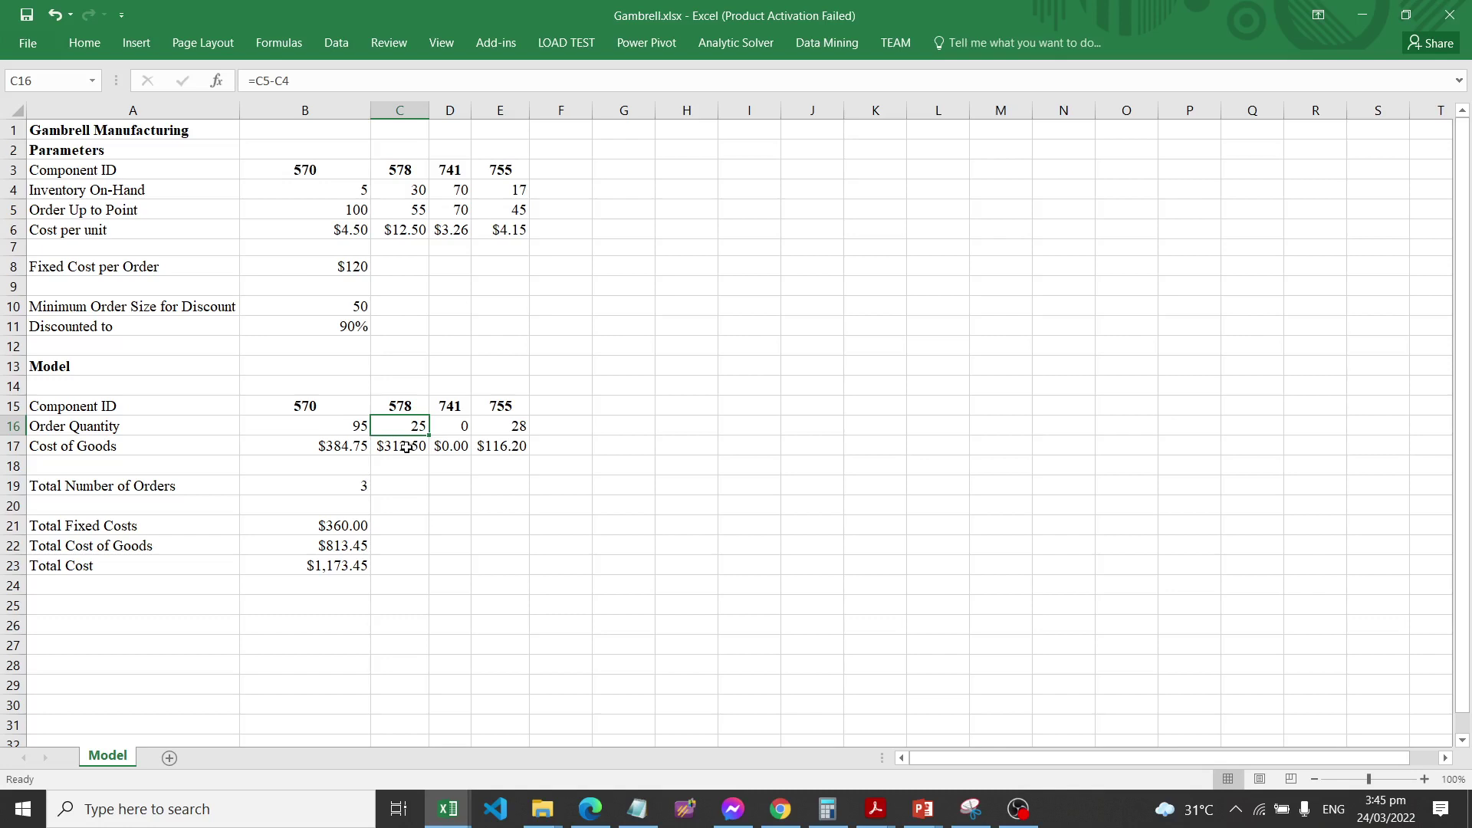
{"action": "left_click_drag", "start_coordinate": [356, 427], "coordinate": [460, 427]}
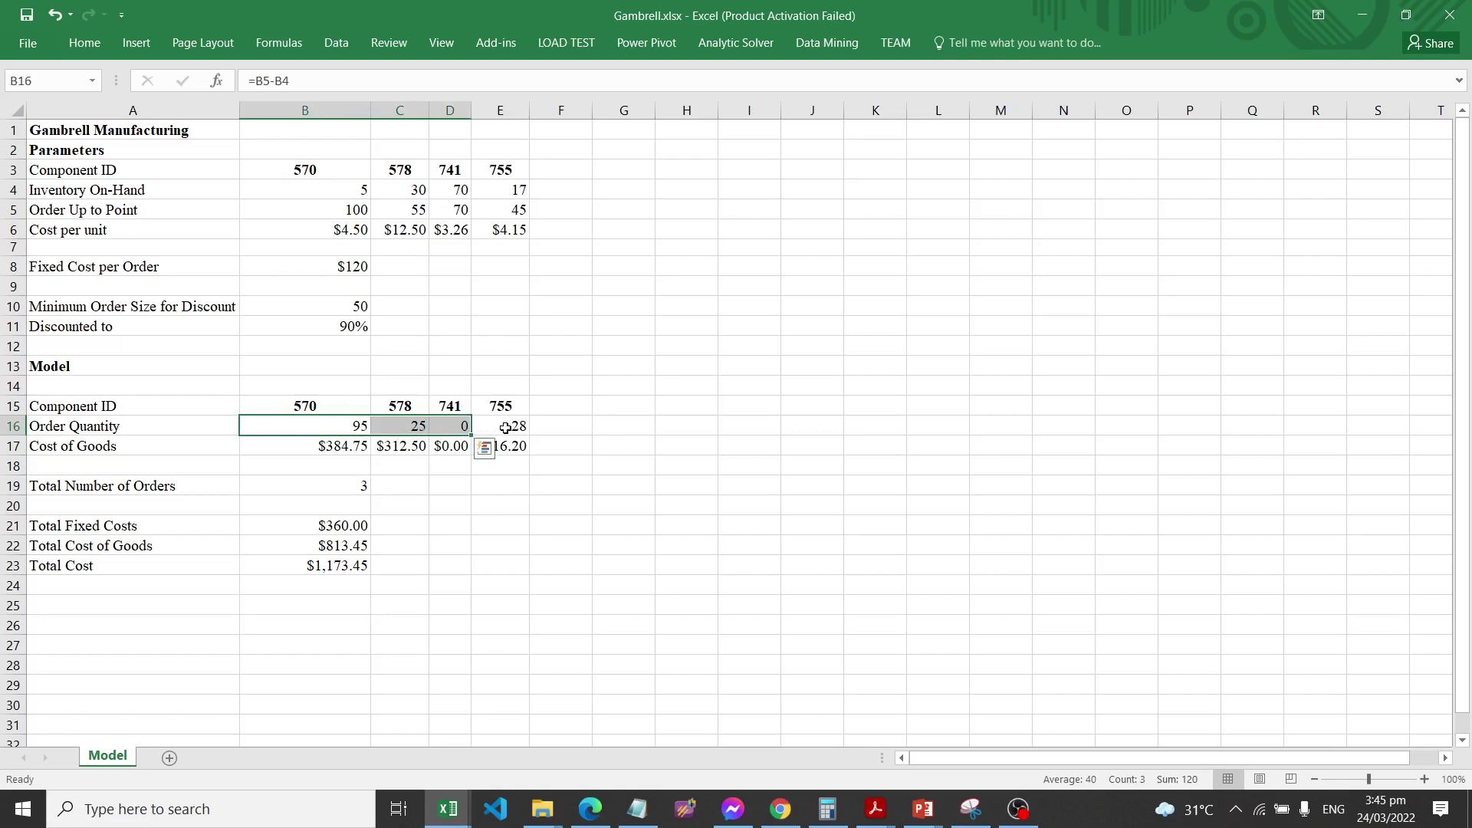
{"action": "left_click", "coordinate": [508, 427]}
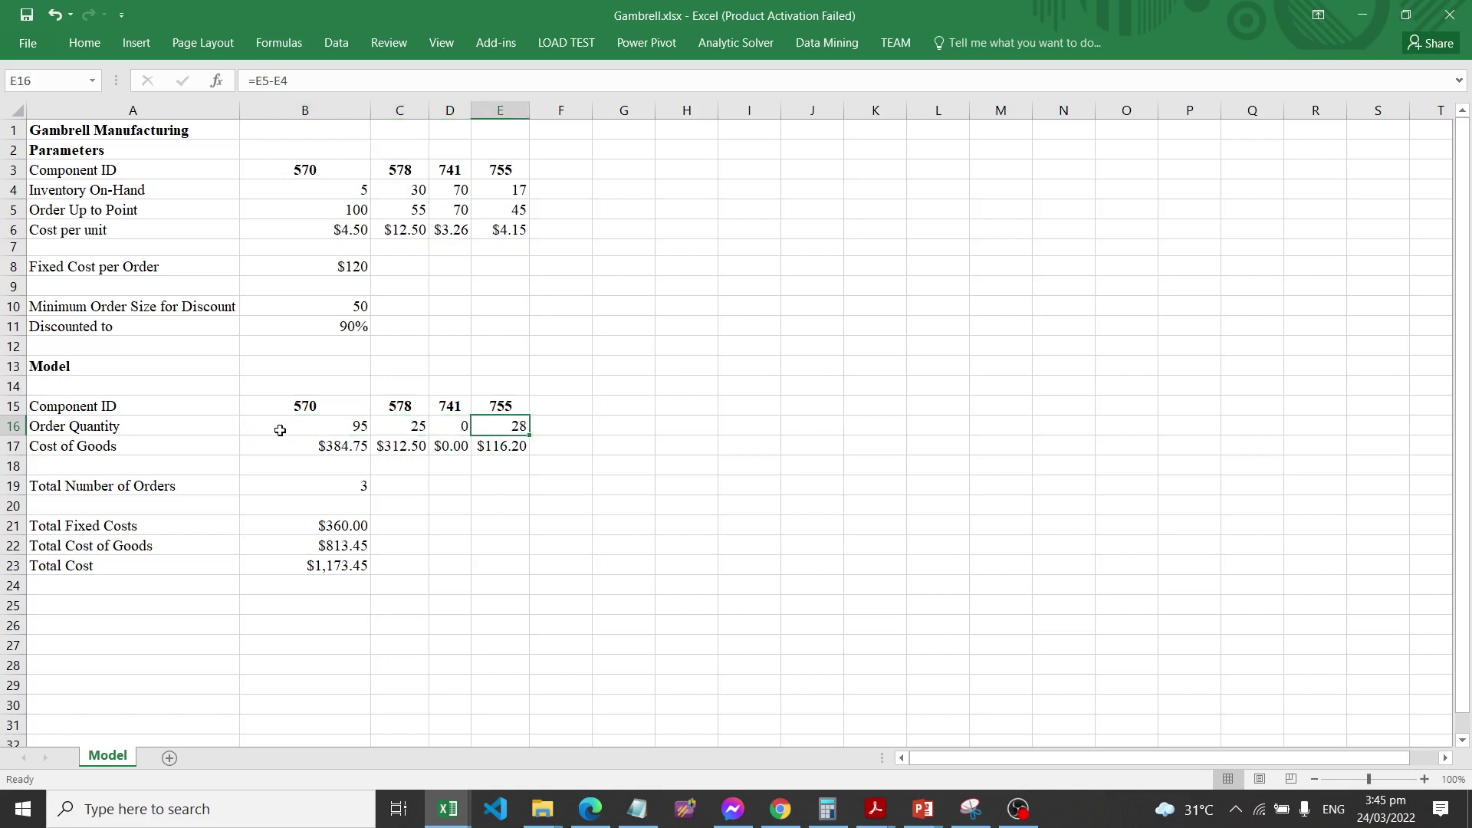
{"action": "left_click", "coordinate": [327, 429]}
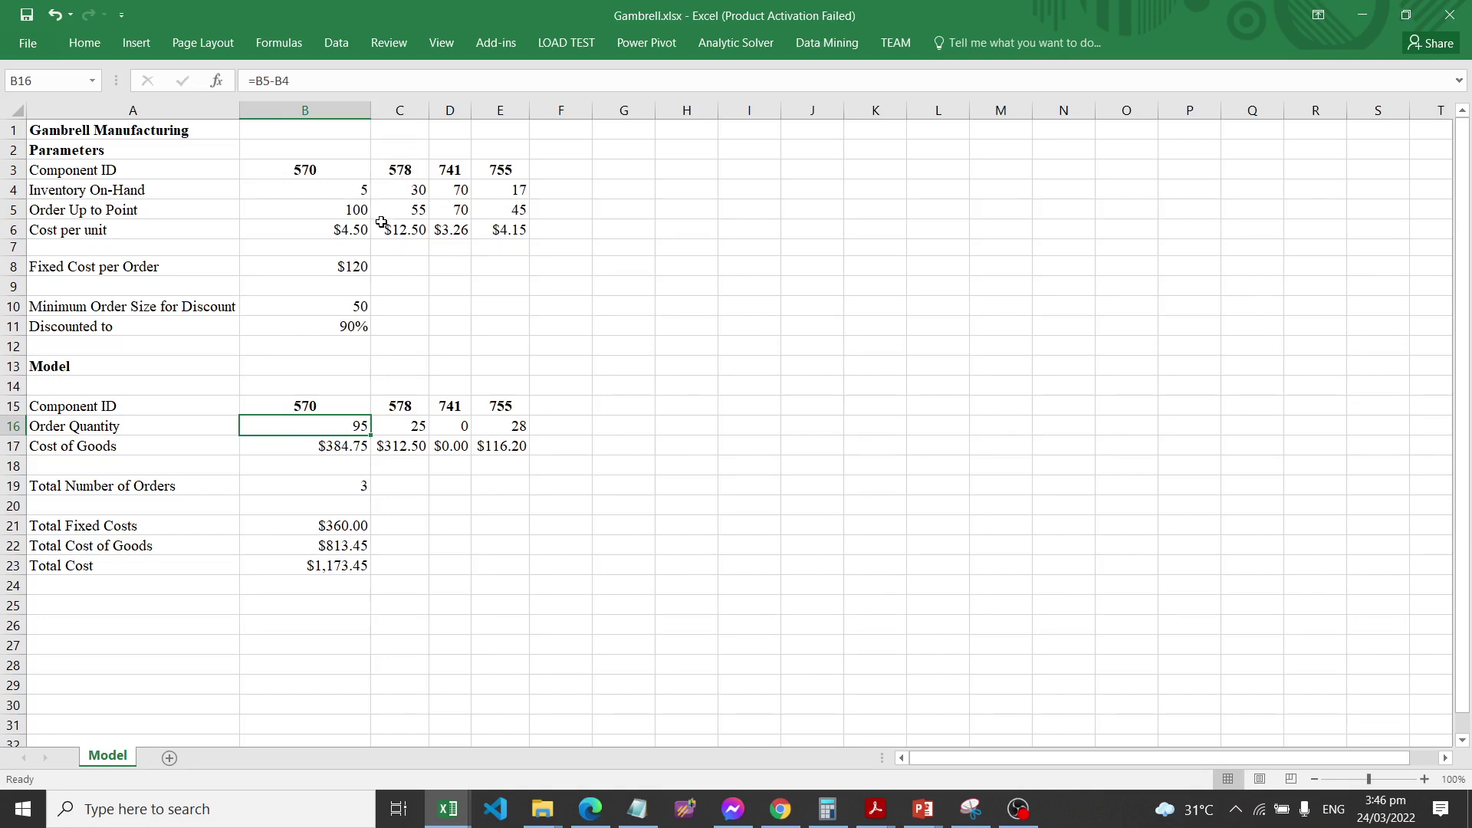
Narrow column B of the Model sheet so it fits its values more closely
{"action": "left_click_drag", "start_coordinate": [371, 107], "coordinate": [317, 107]}
{"action": "left_click", "coordinate": [770, 563]}
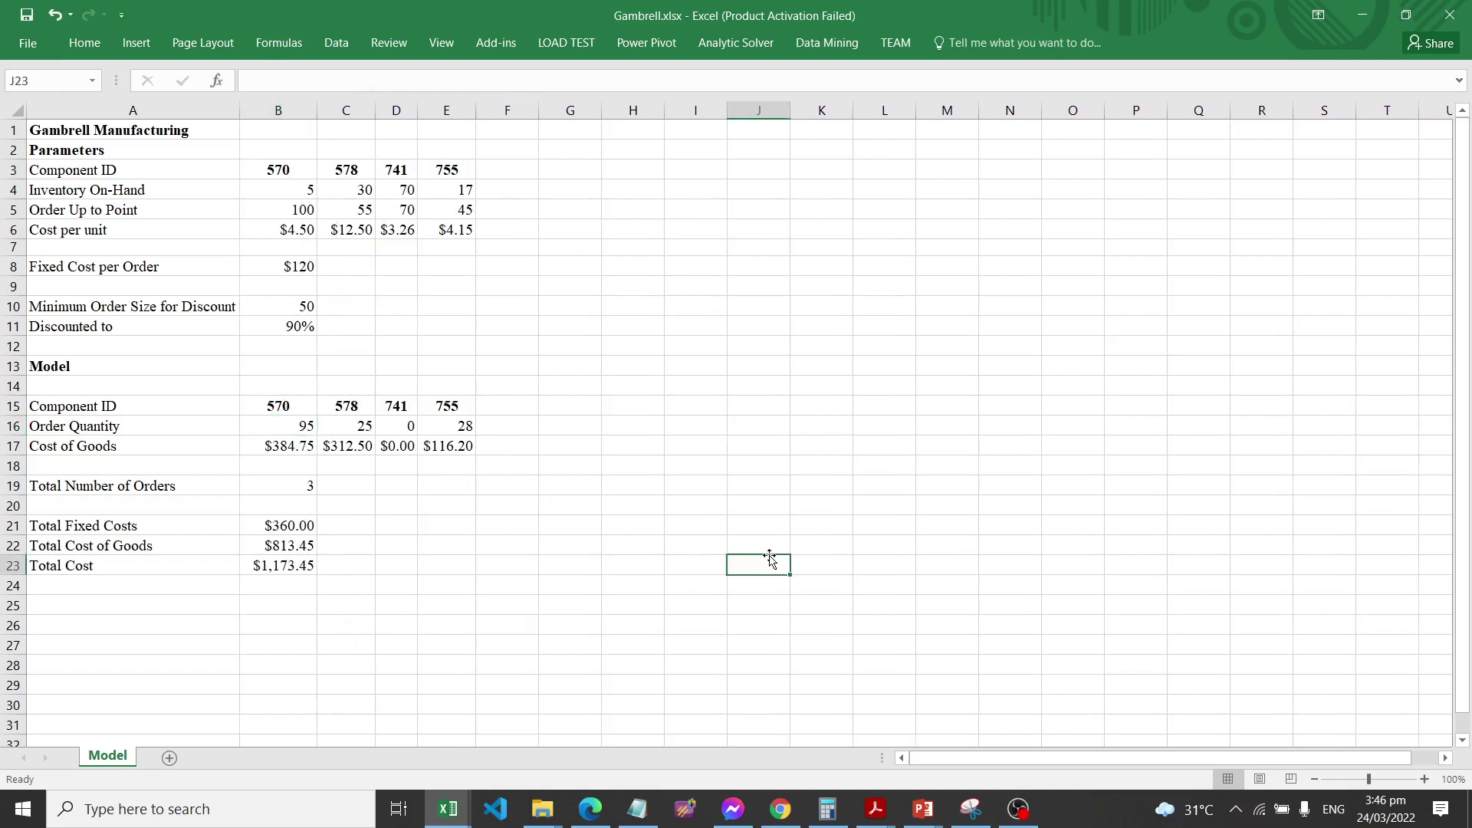
{"action": "left_click", "coordinate": [524, 533]}
{"action": "type", "text": "4"}
{"action": "key", "text": "BackSpace"}
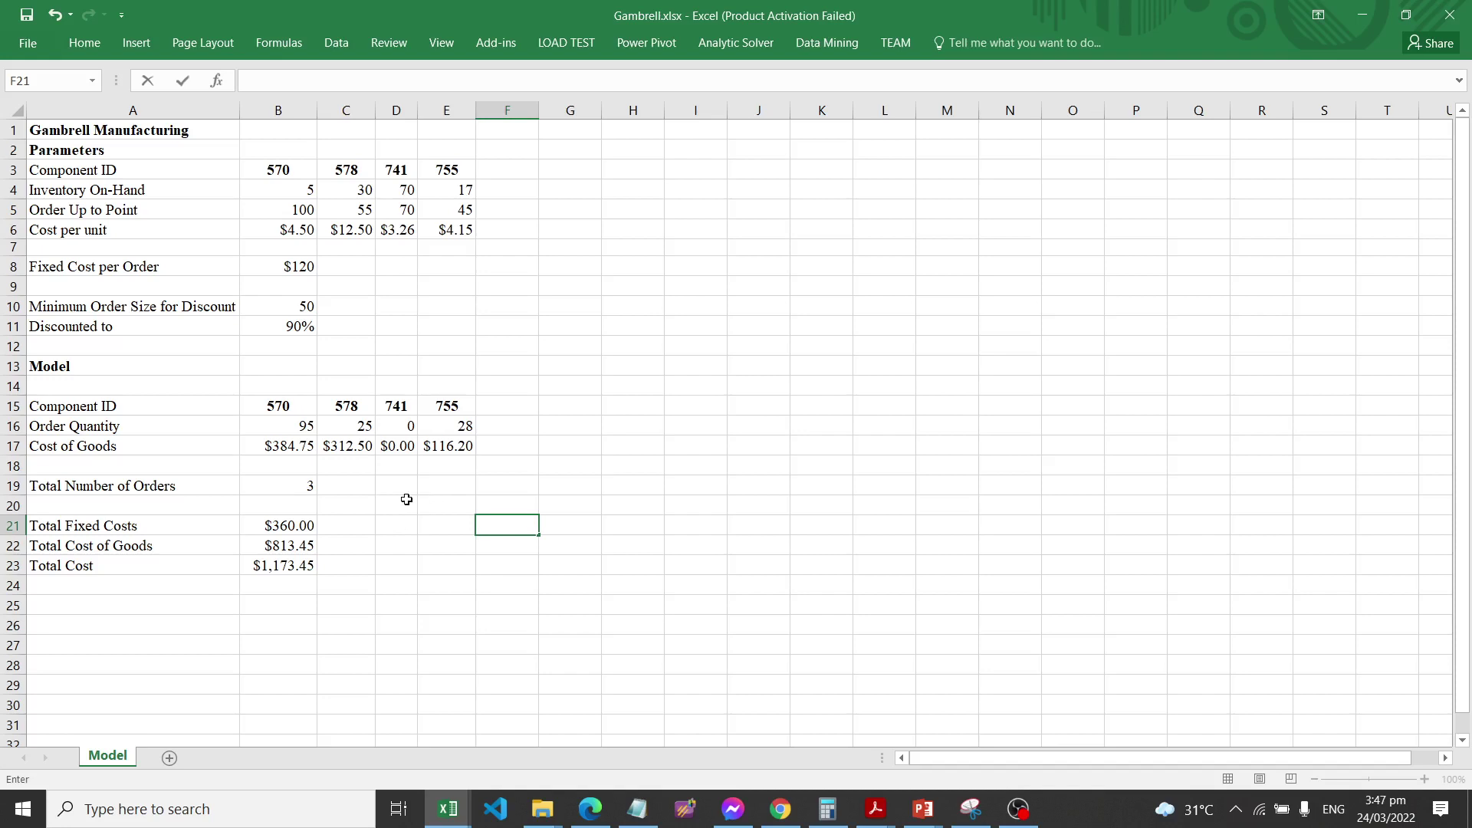
Inspect the COUNTIF formula for Total Number of Orders in B19 and the order quantity range B16:E16 it counts
{"action": "left_click", "coordinate": [300, 485]}
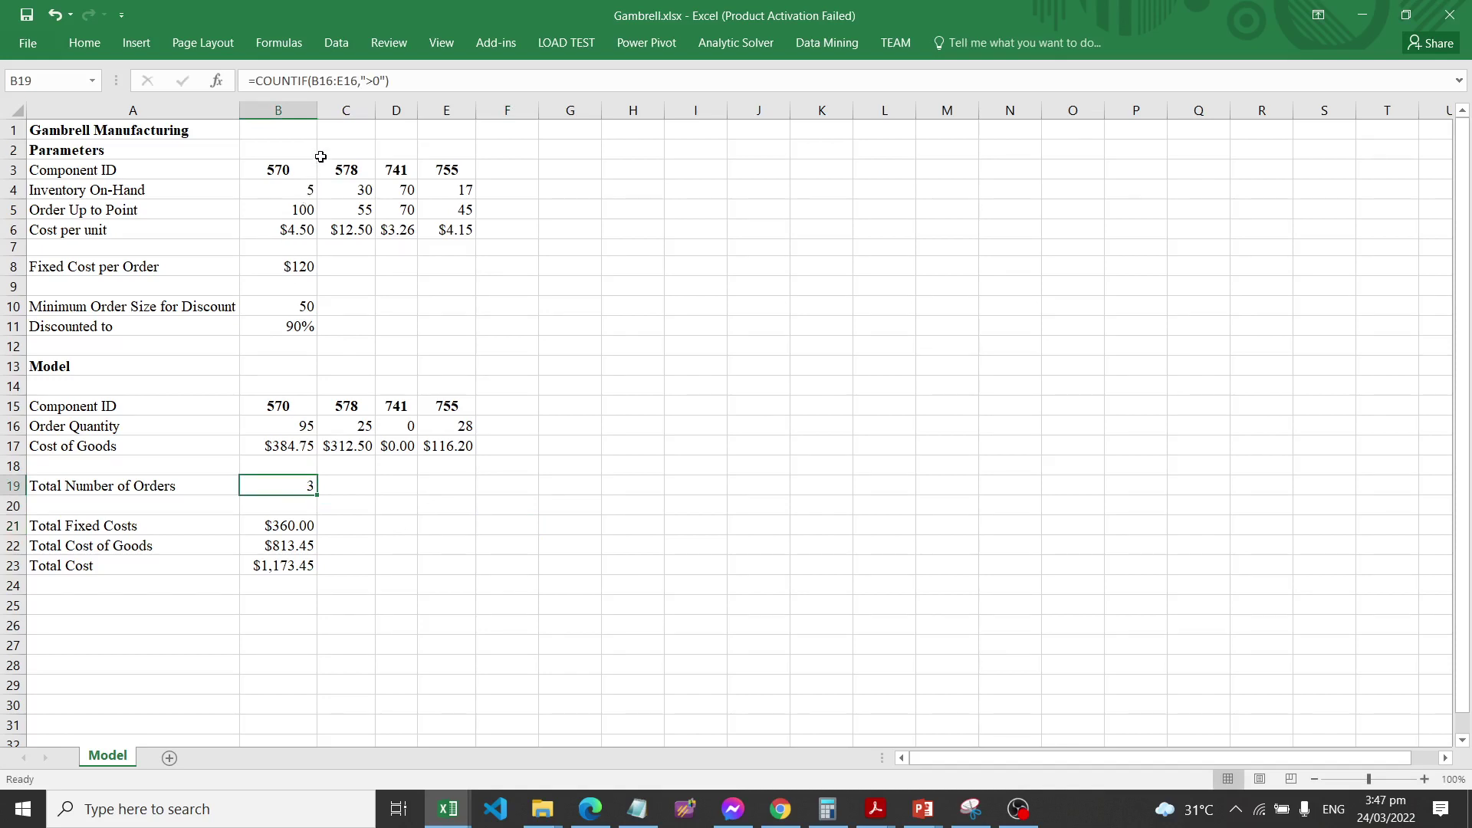
{"action": "double_click", "coordinate": [300, 486]}
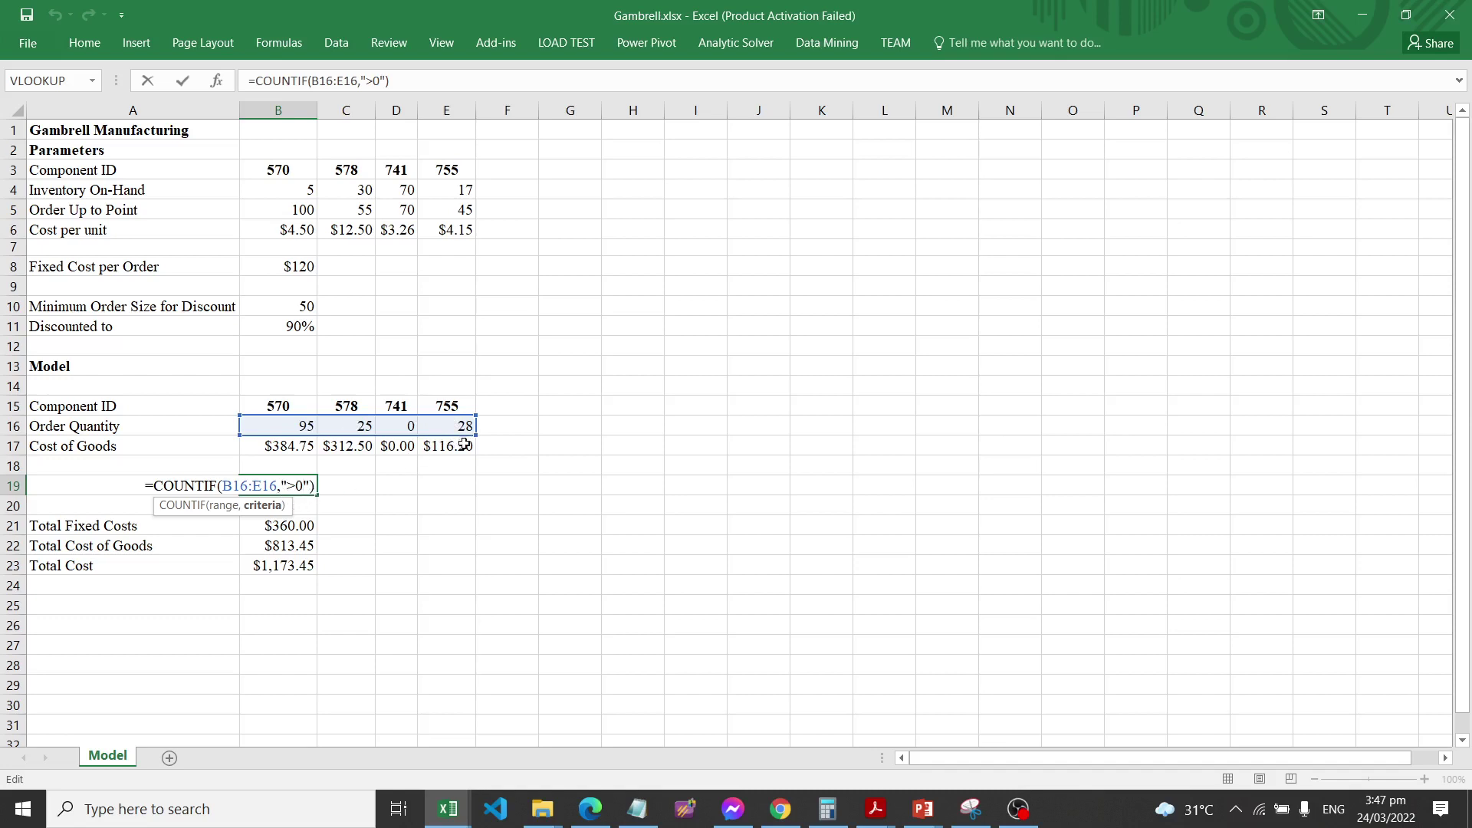
{"action": "key", "text": "Return"}
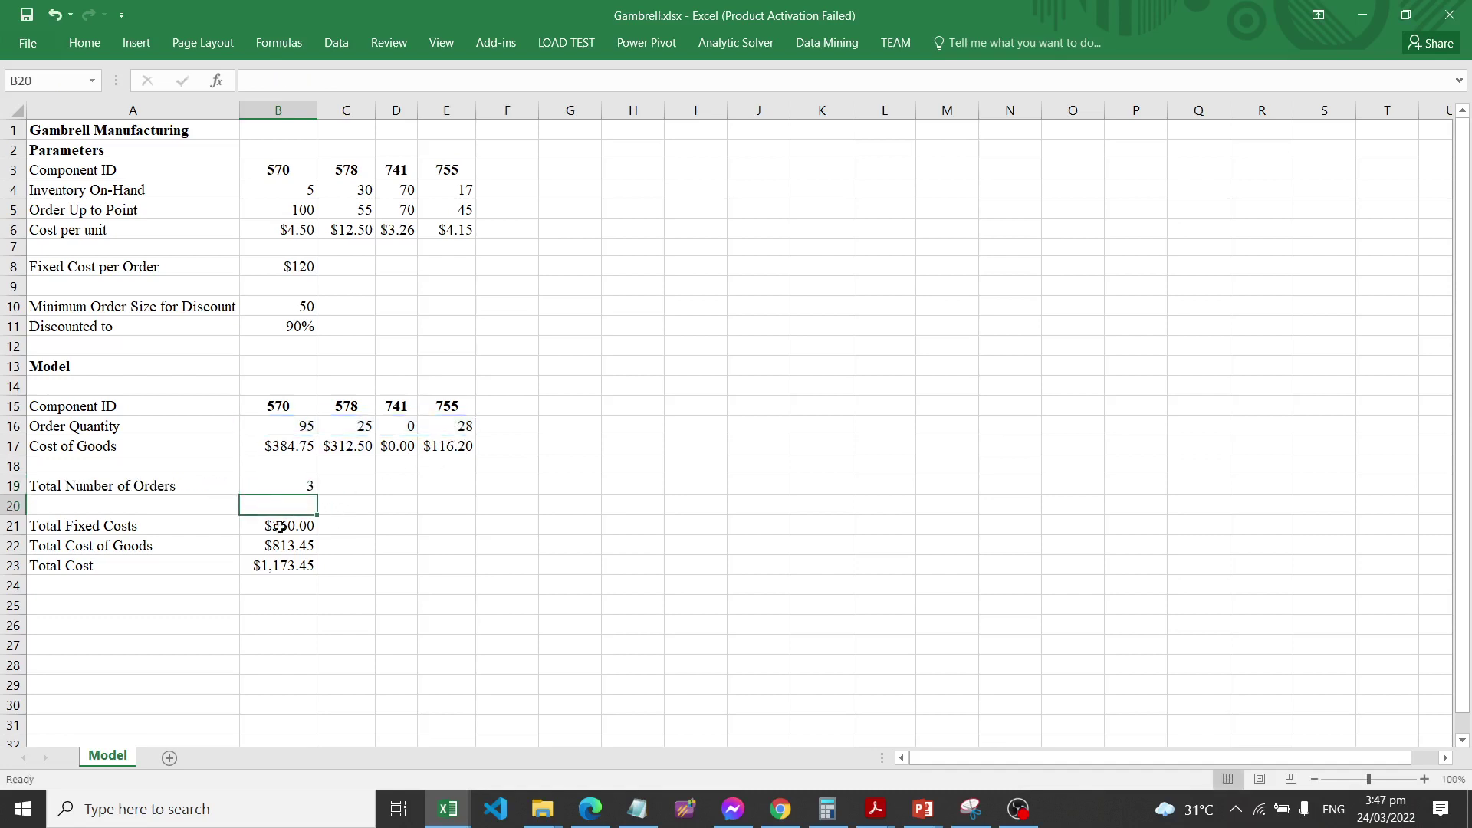
{"action": "left_click", "coordinate": [298, 483]}
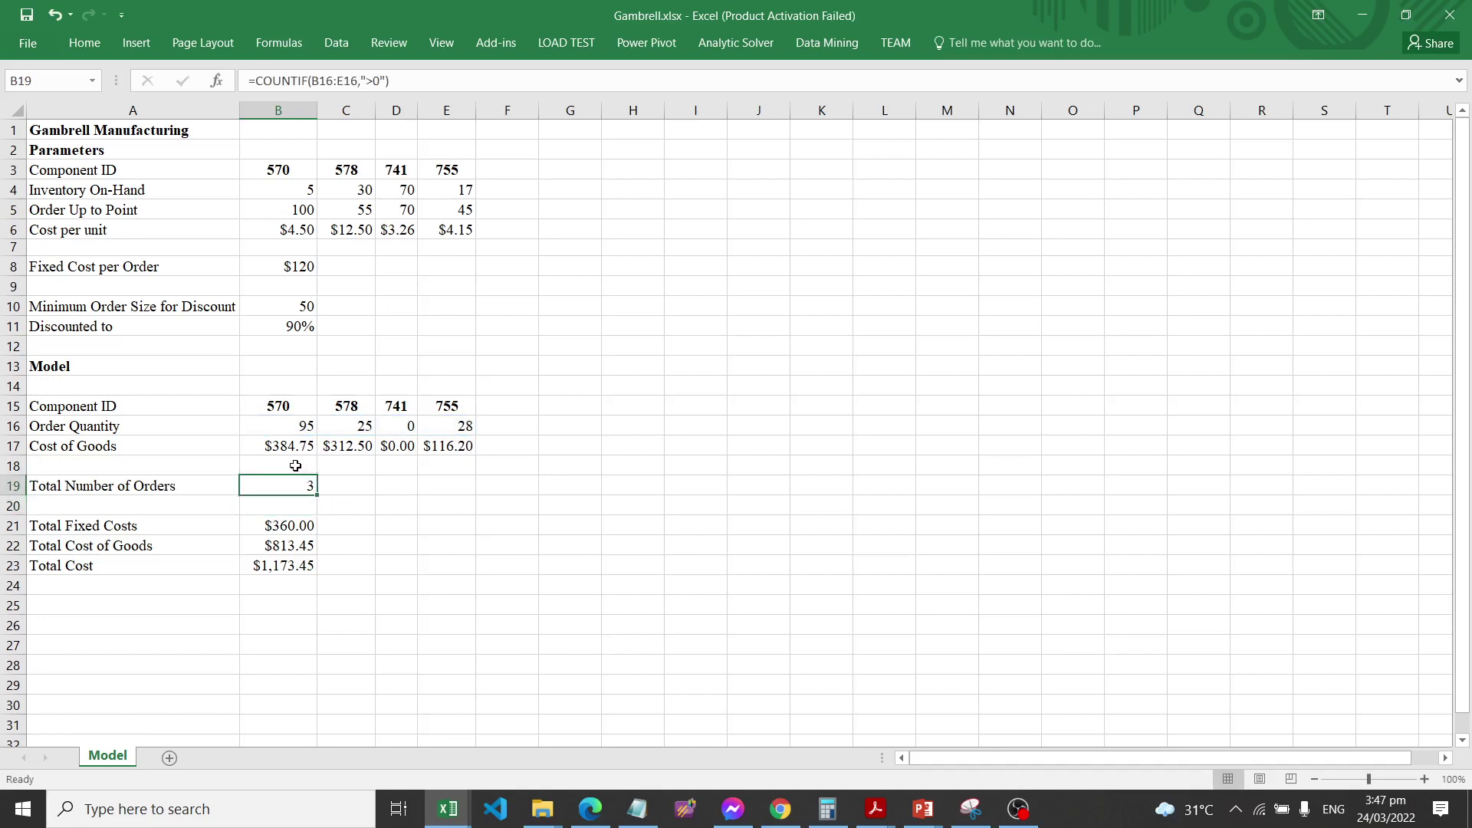
{"action": "left_click_drag", "start_coordinate": [273, 427], "coordinate": [439, 419]}
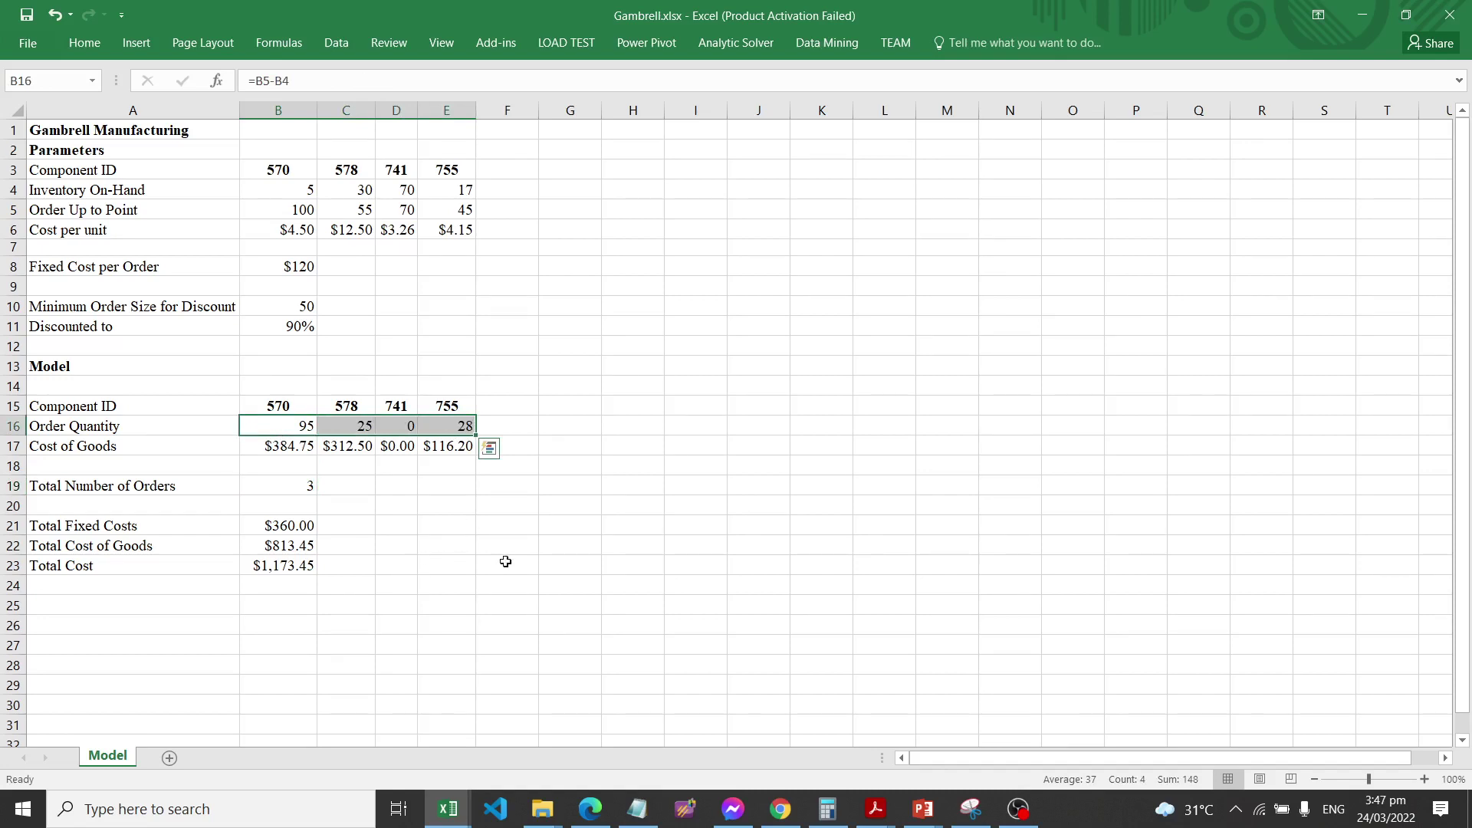
{"action": "left_click", "coordinate": [536, 564]}
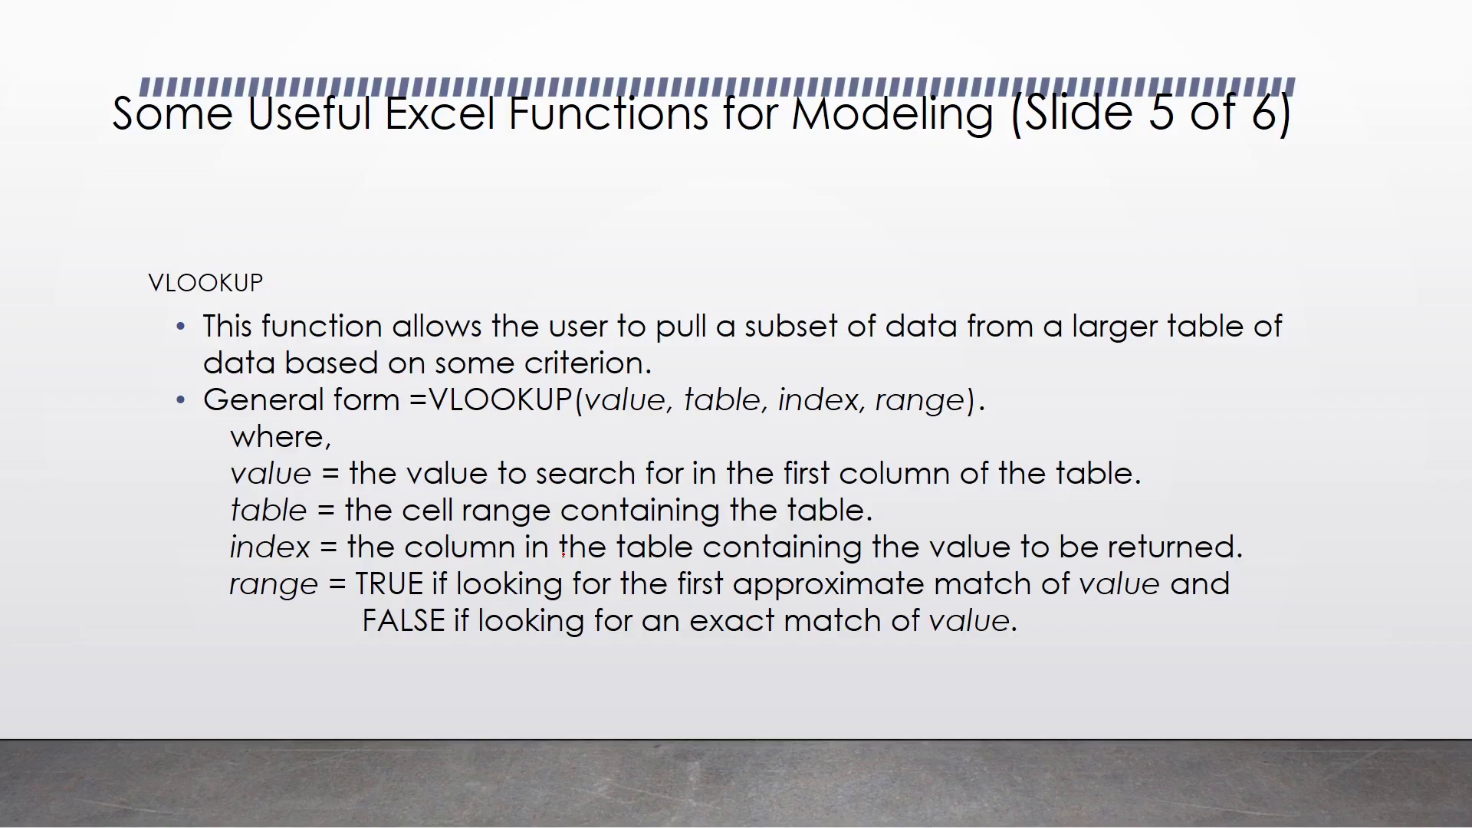
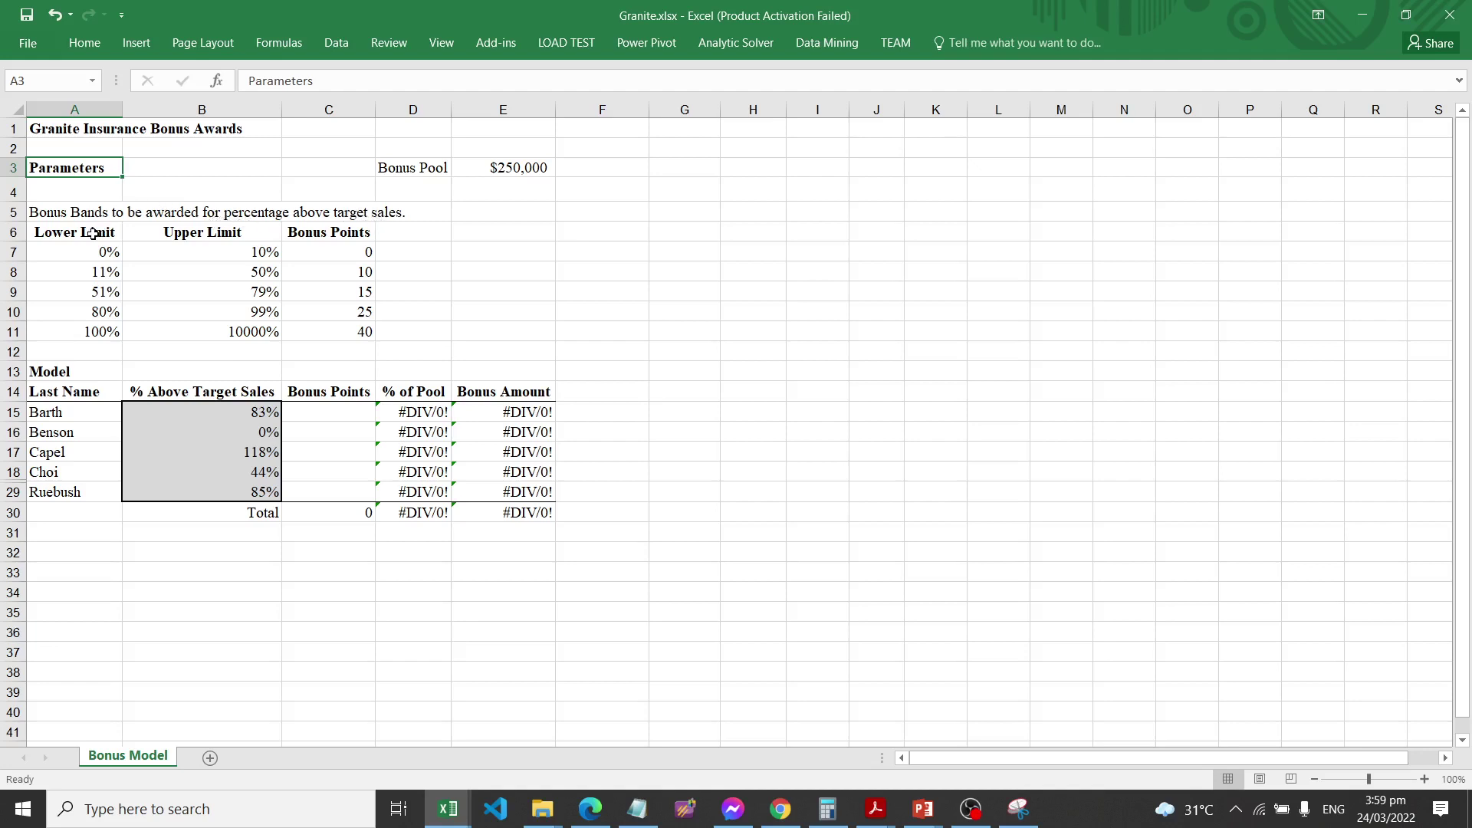
In Granite.xlsx, examine the Lower Limit, Upper Limit and Bonus Points bands and the first employee's % Above Target Sales
{"action": "left_click_drag", "start_coordinate": [97, 232], "coordinate": [99, 337]}
{"action": "left_click_drag", "start_coordinate": [201, 232], "coordinate": [198, 332]}
{"action": "left_click_drag", "start_coordinate": [359, 231], "coordinate": [365, 332]}
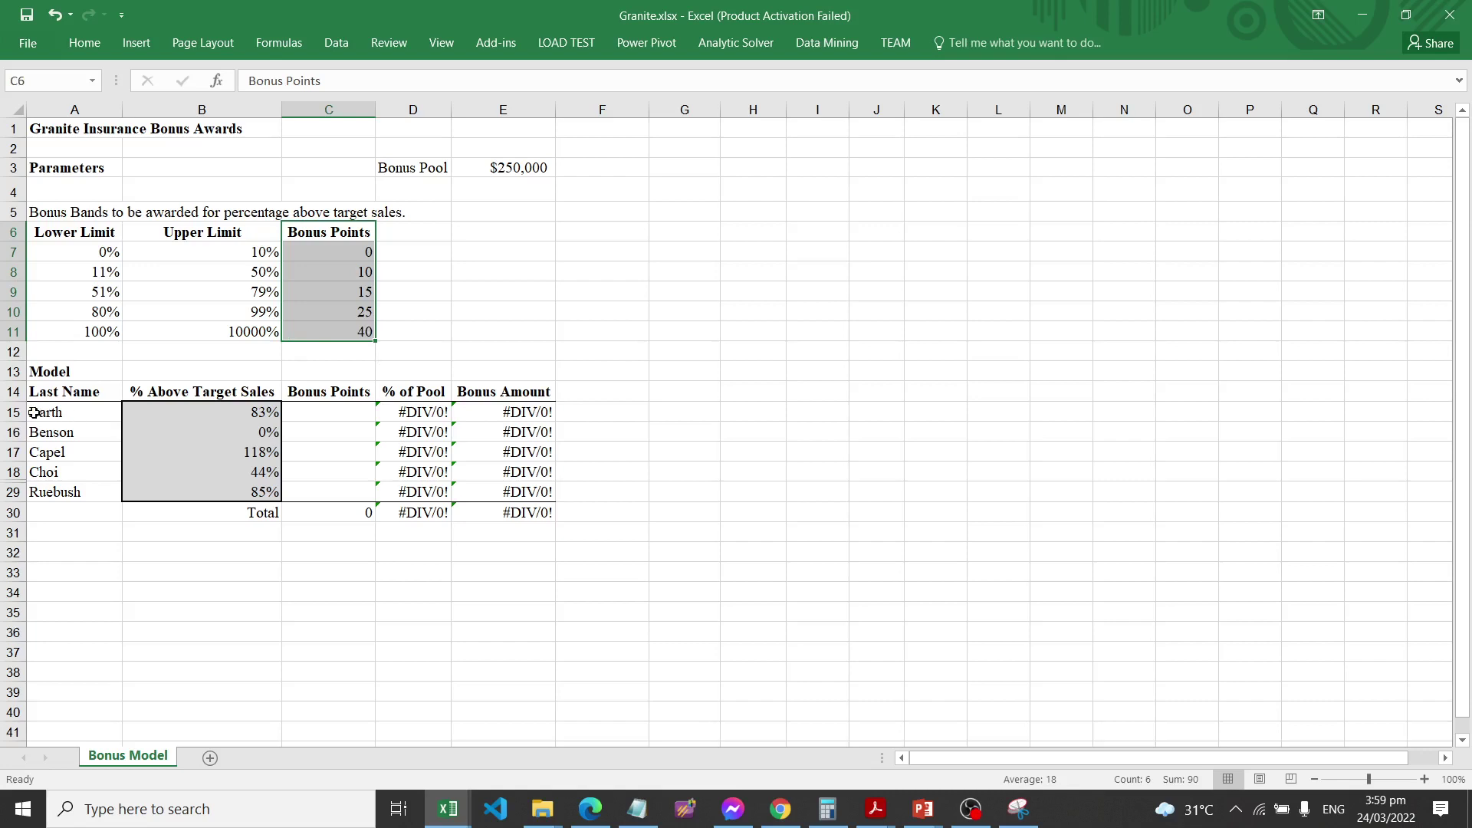
{"action": "left_click", "coordinate": [215, 413]}
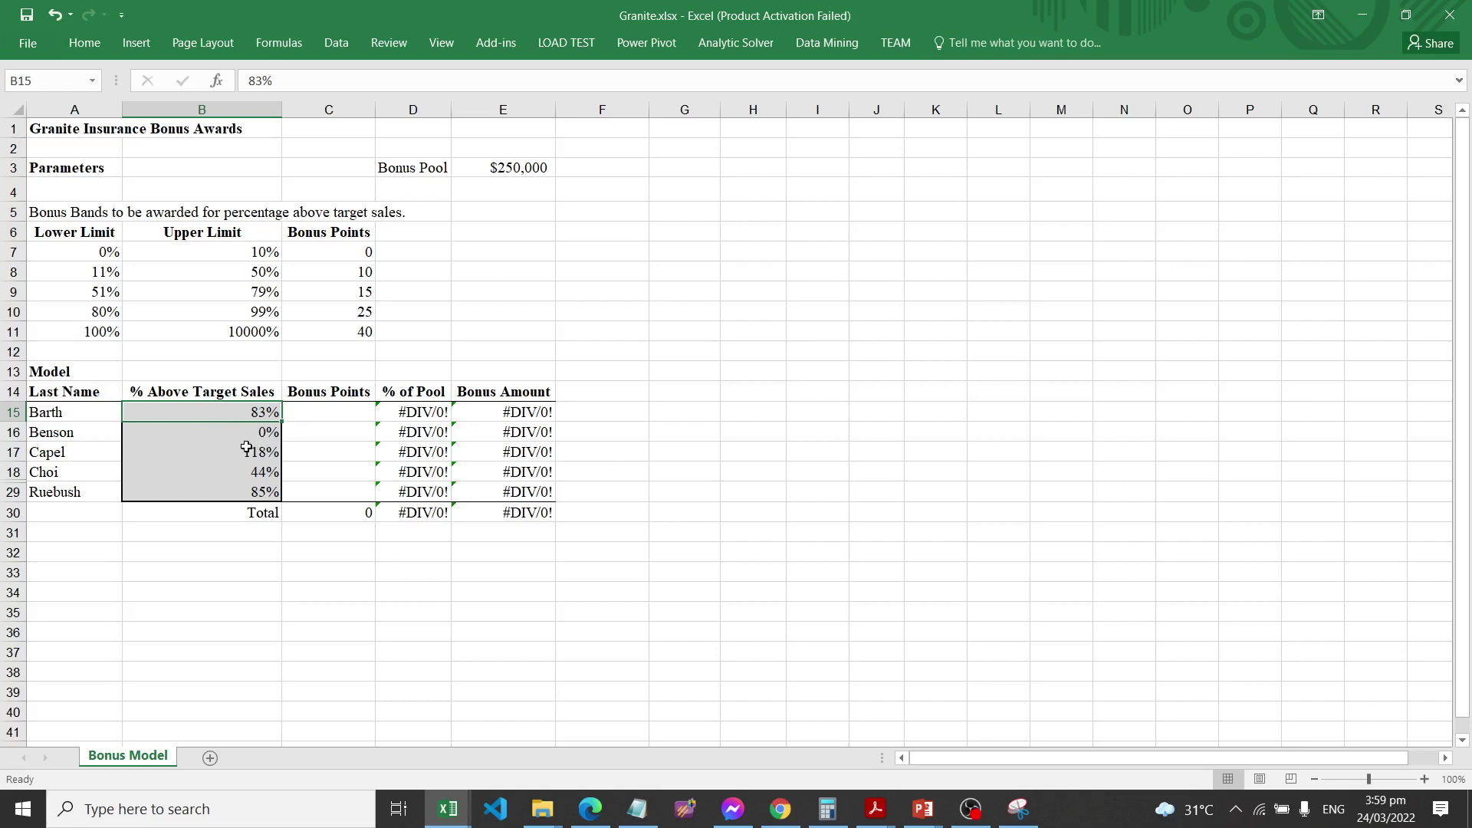
{"action": "left_click", "coordinate": [324, 410]}
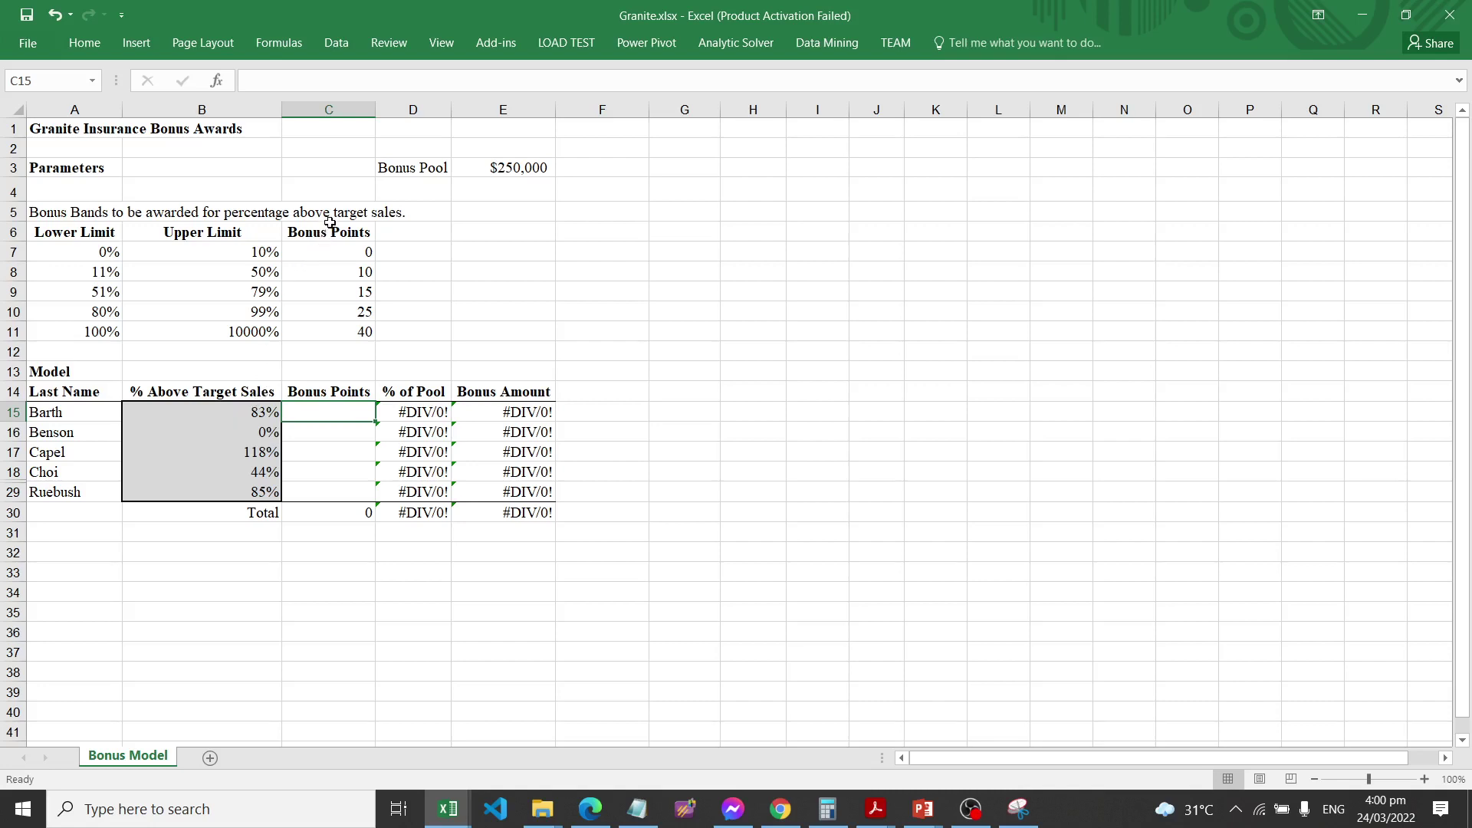
{"action": "left_click_drag", "start_coordinate": [354, 237], "coordinate": [360, 329]}
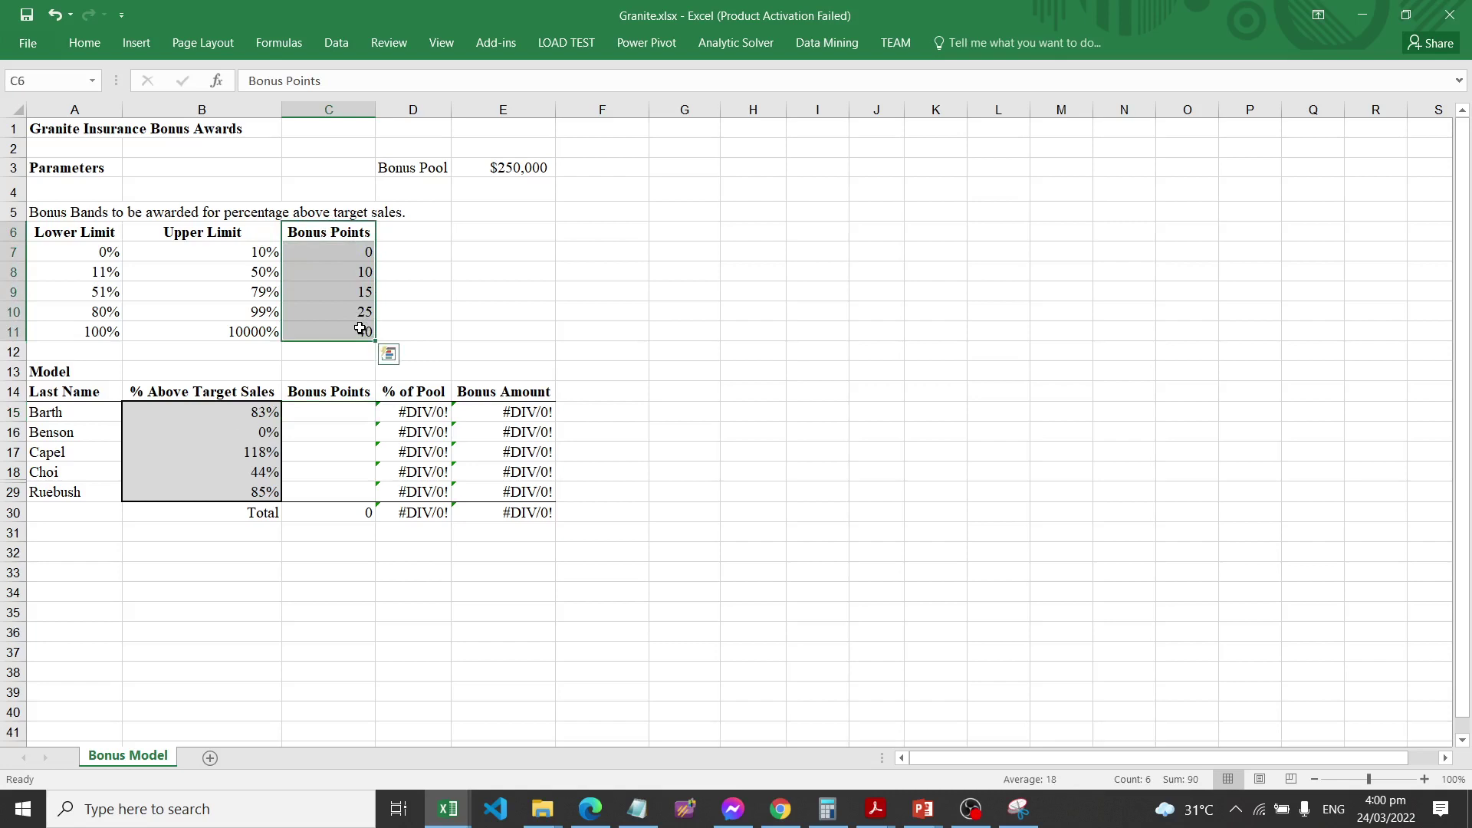
Enter =VLOOKUP(B15,$A$7:$C$11,3,TRUE) in C15 to look up the first employee's bonus points by approximate match
{"action": "left_click", "coordinate": [356, 415]}
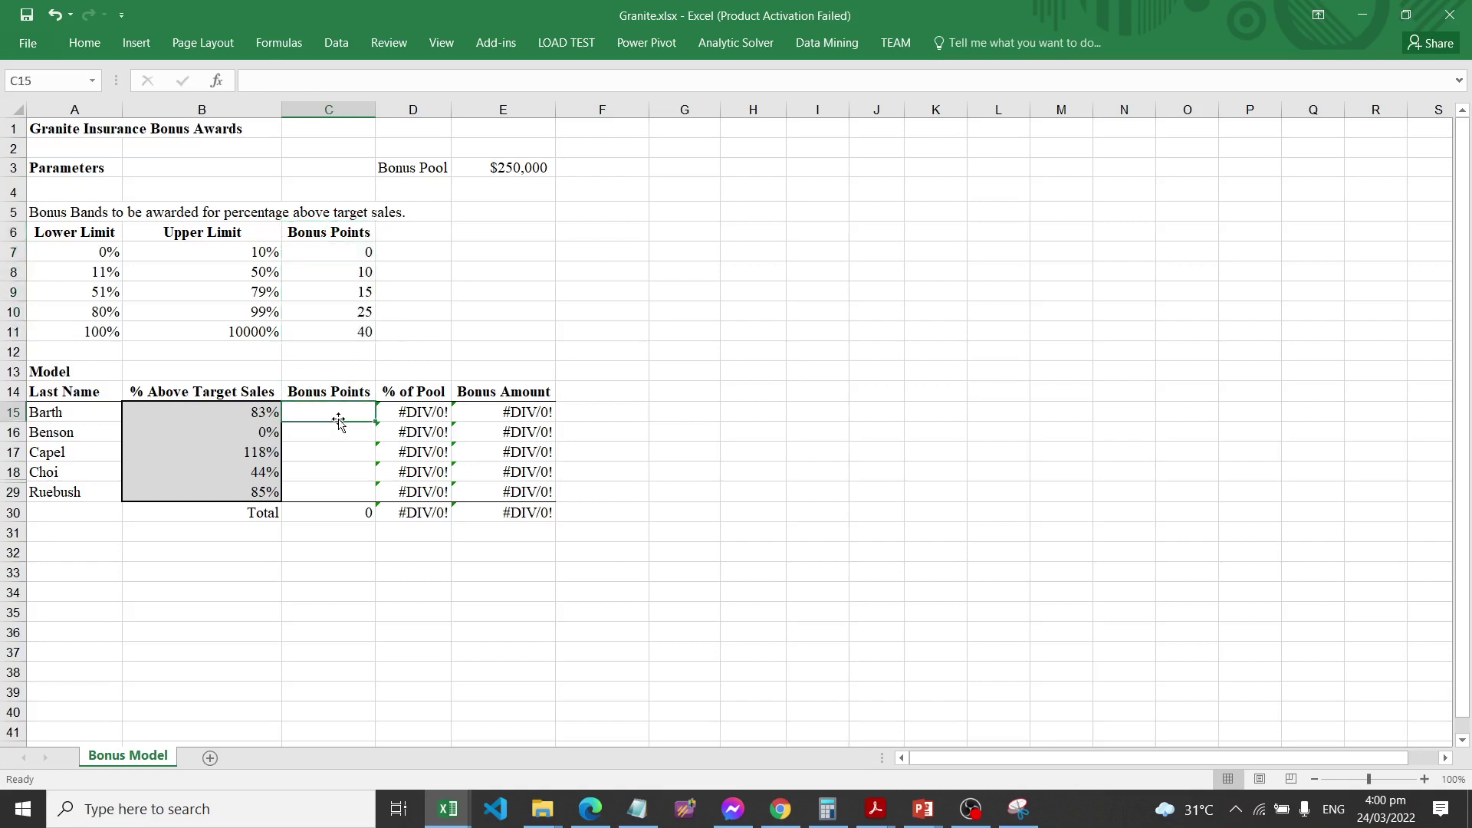
{"action": "type", "text": "="}
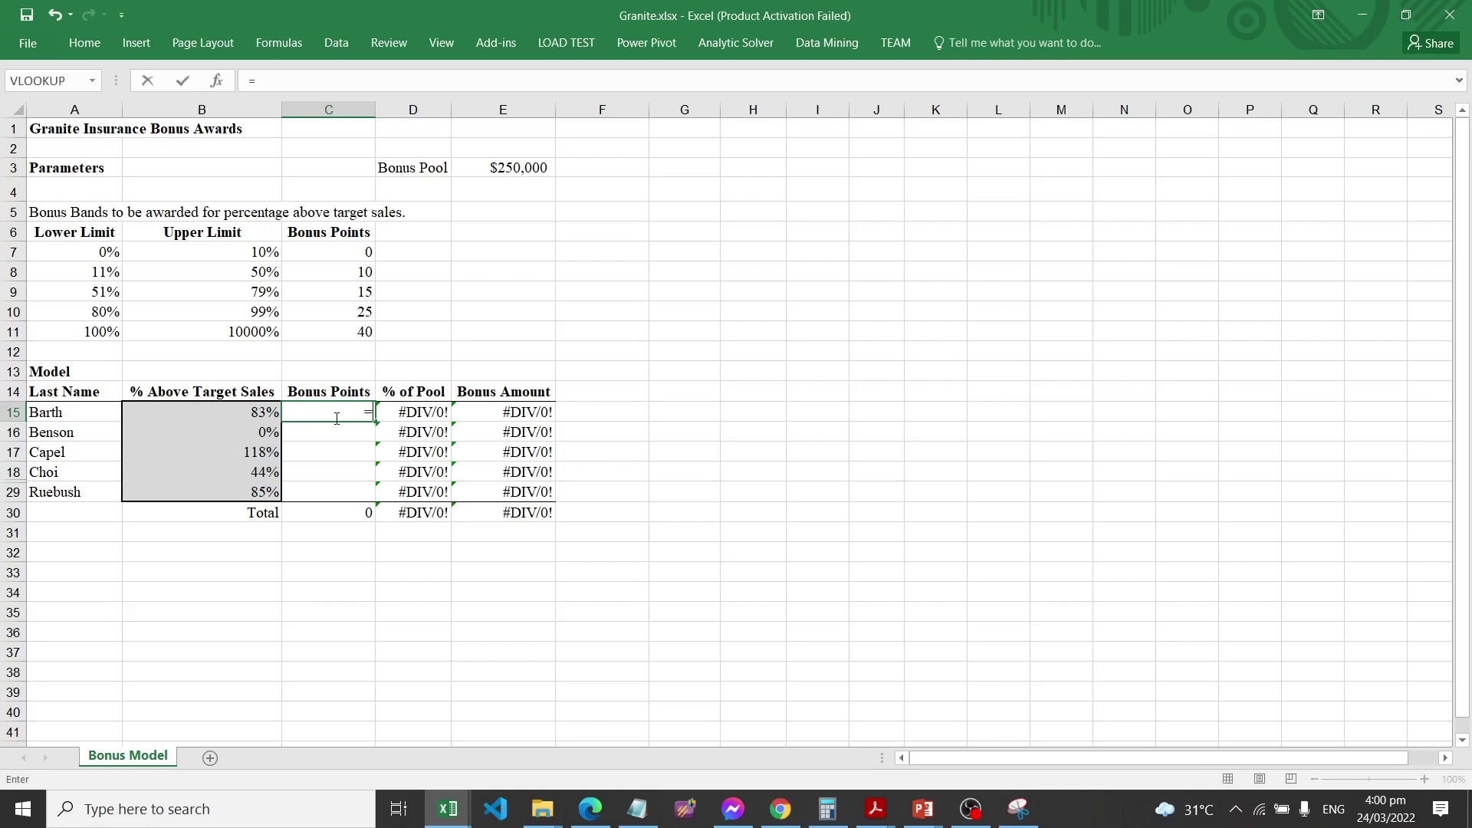
{"action": "type", "text": "VLOOKUP("}
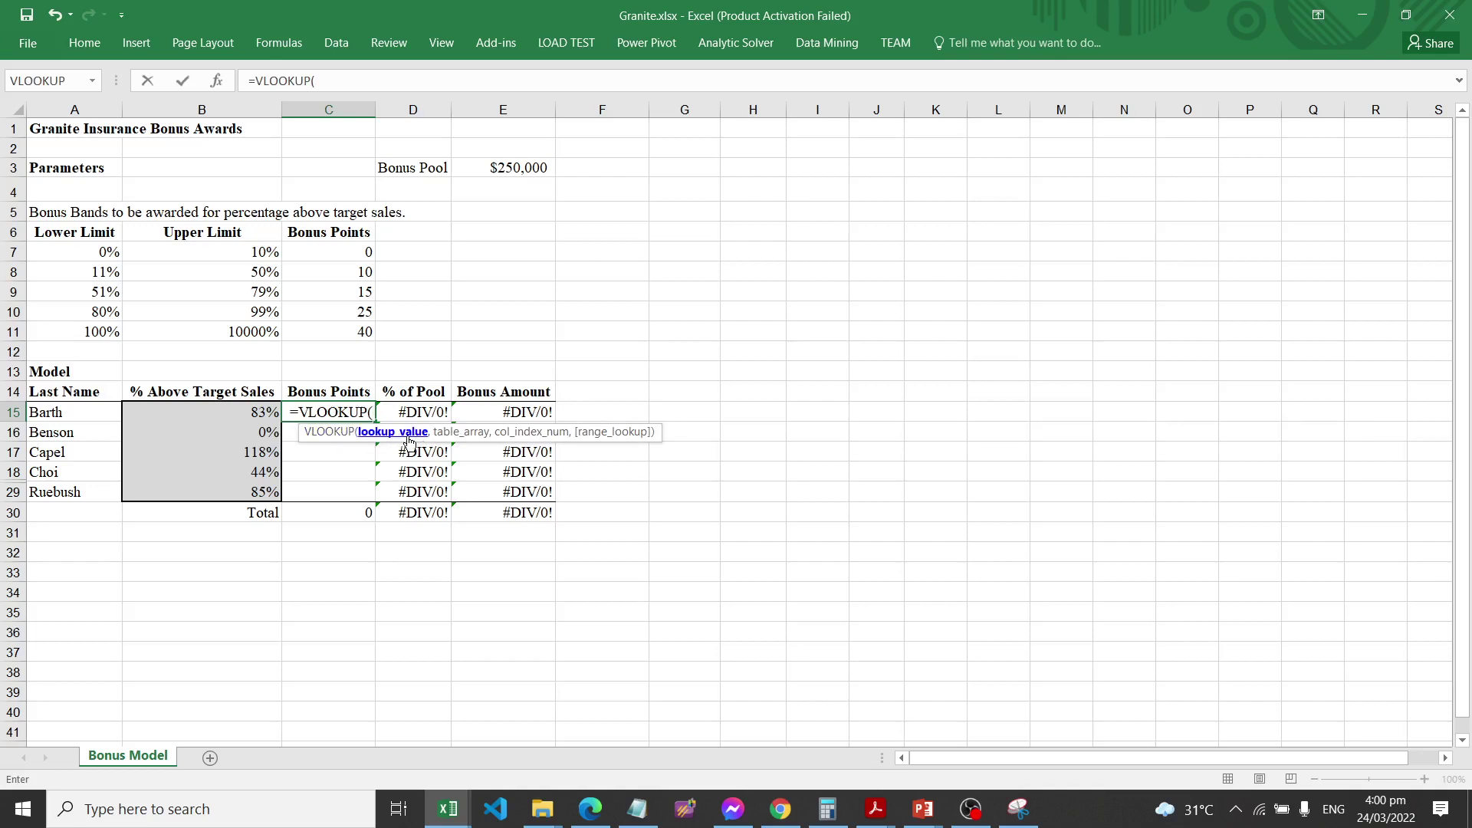
{"action": "left_click", "coordinate": [246, 412]}
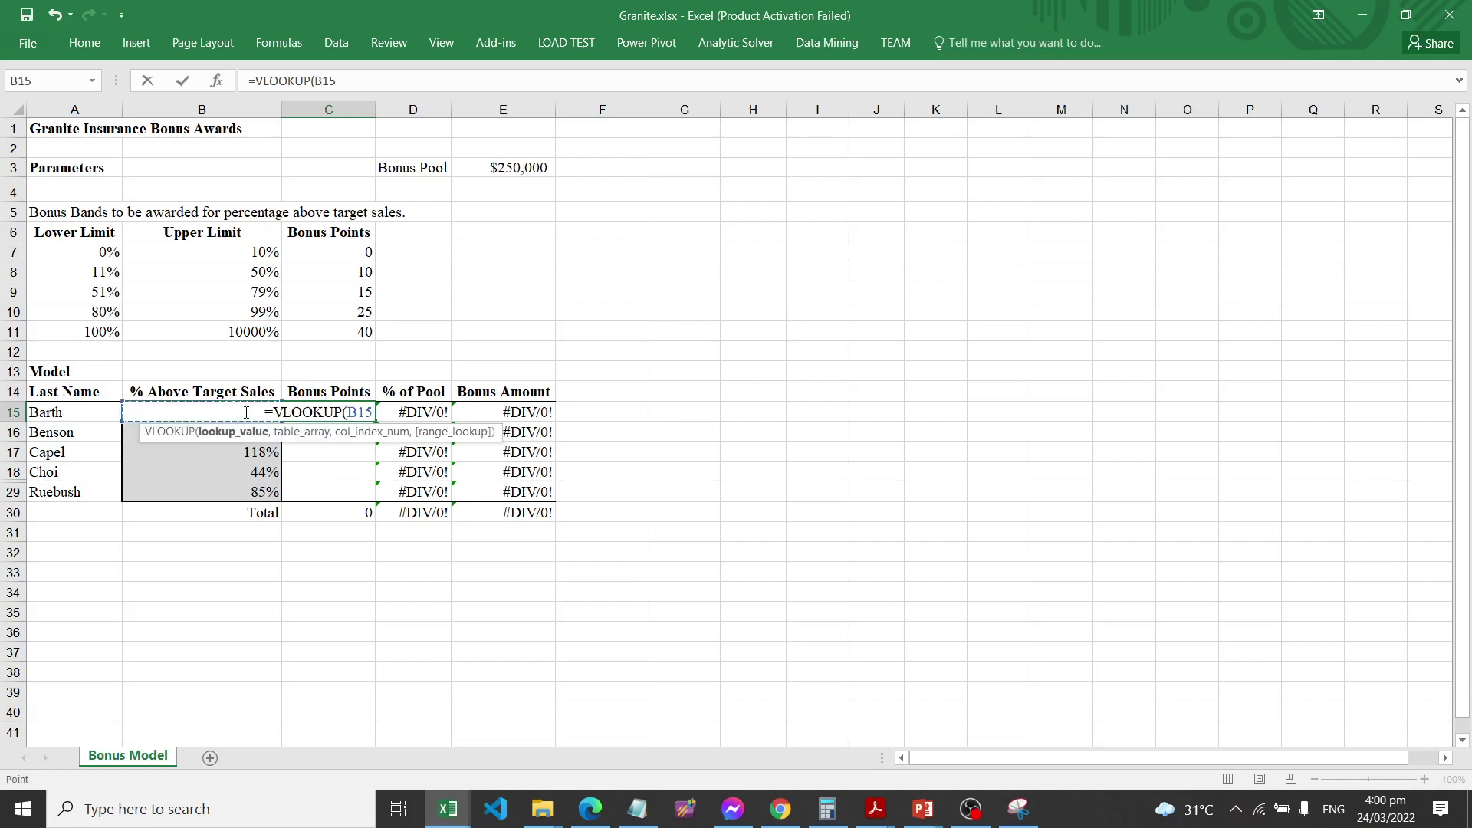
{"action": "type", "text": ","}
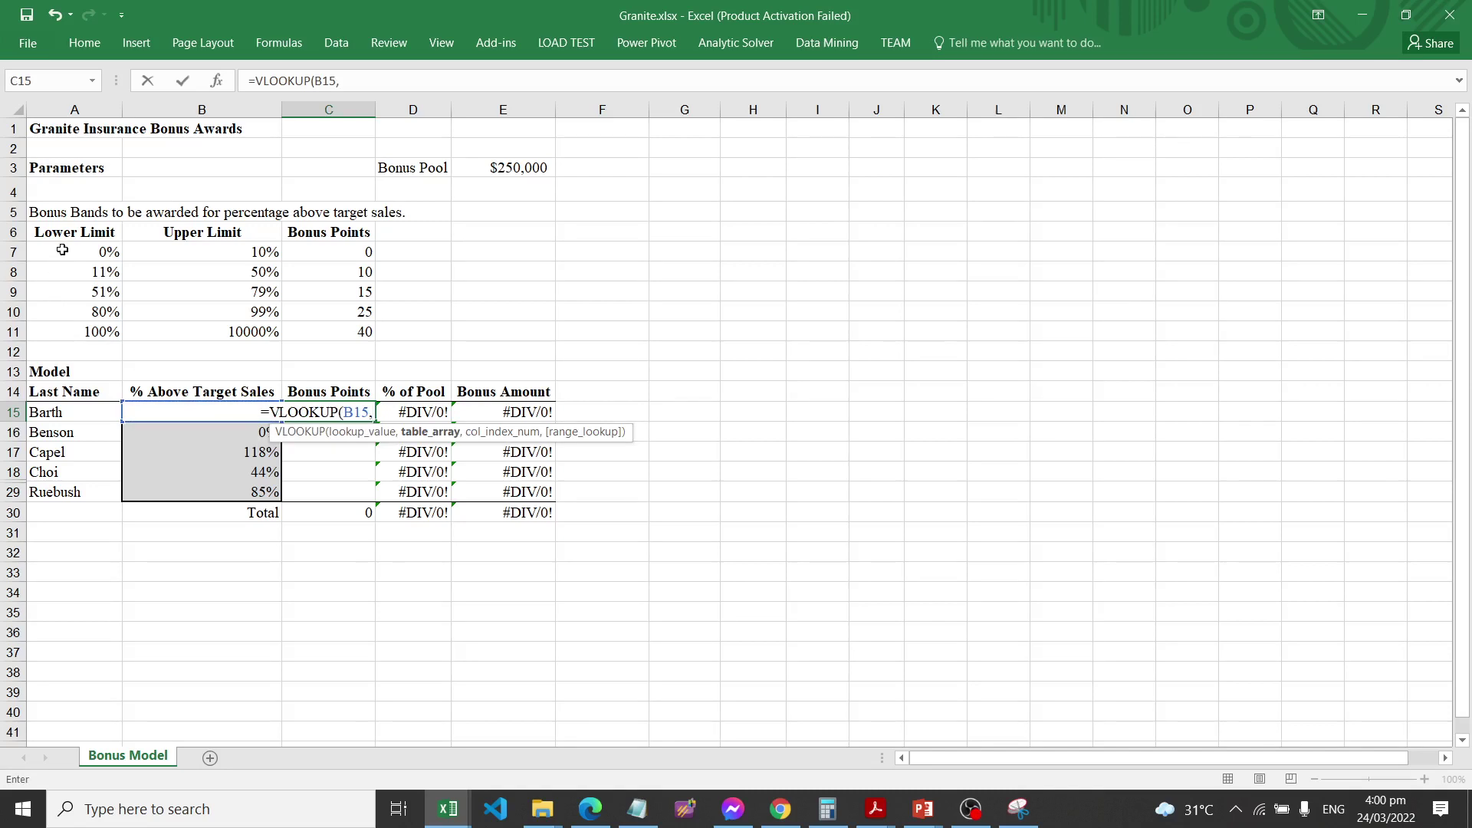
{"action": "left_click_drag", "start_coordinate": [62, 250], "coordinate": [358, 328]}
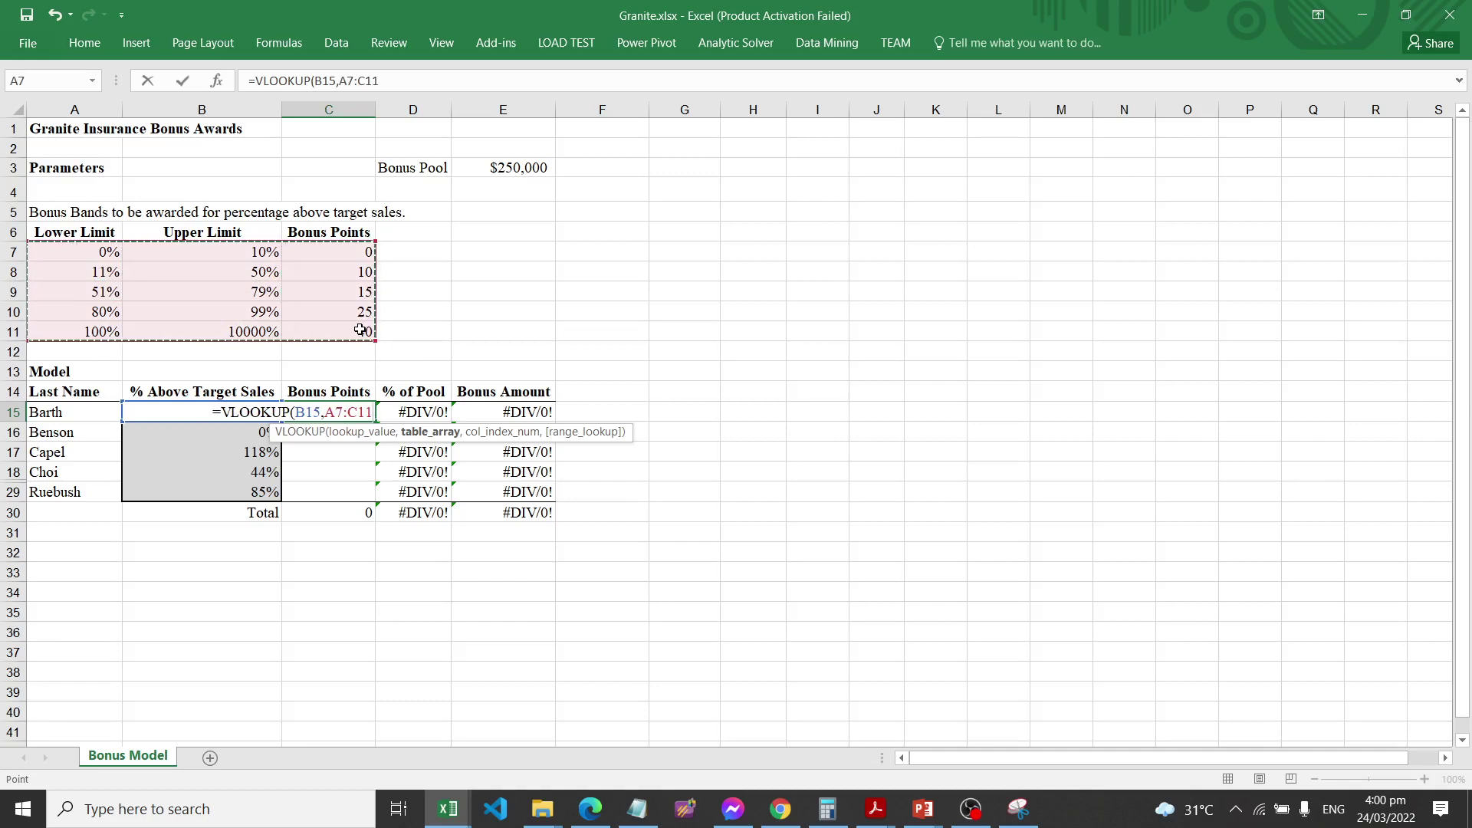
{"action": "key", "text": "F4"}
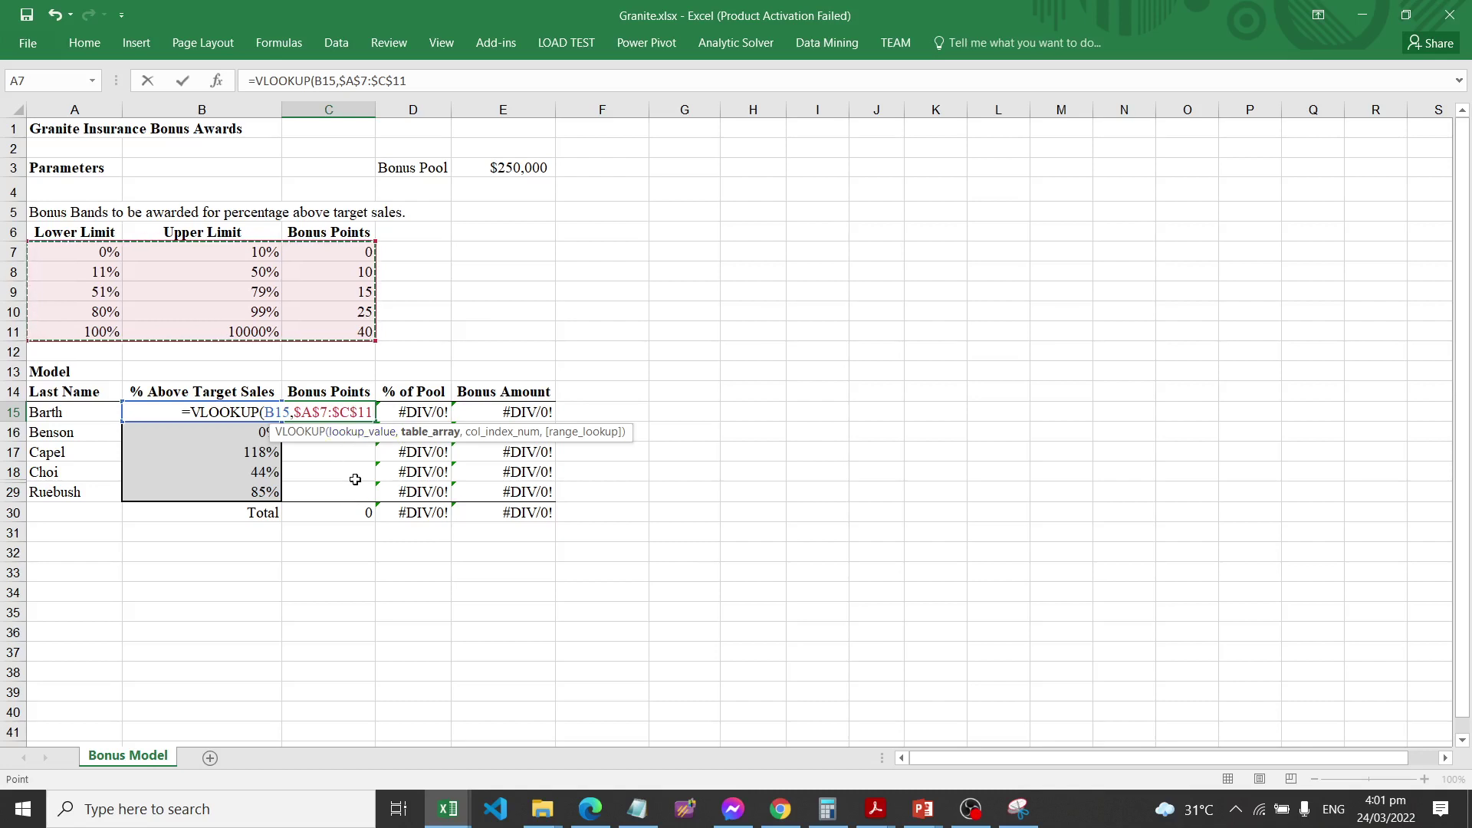
{"action": "type", "text": ","}
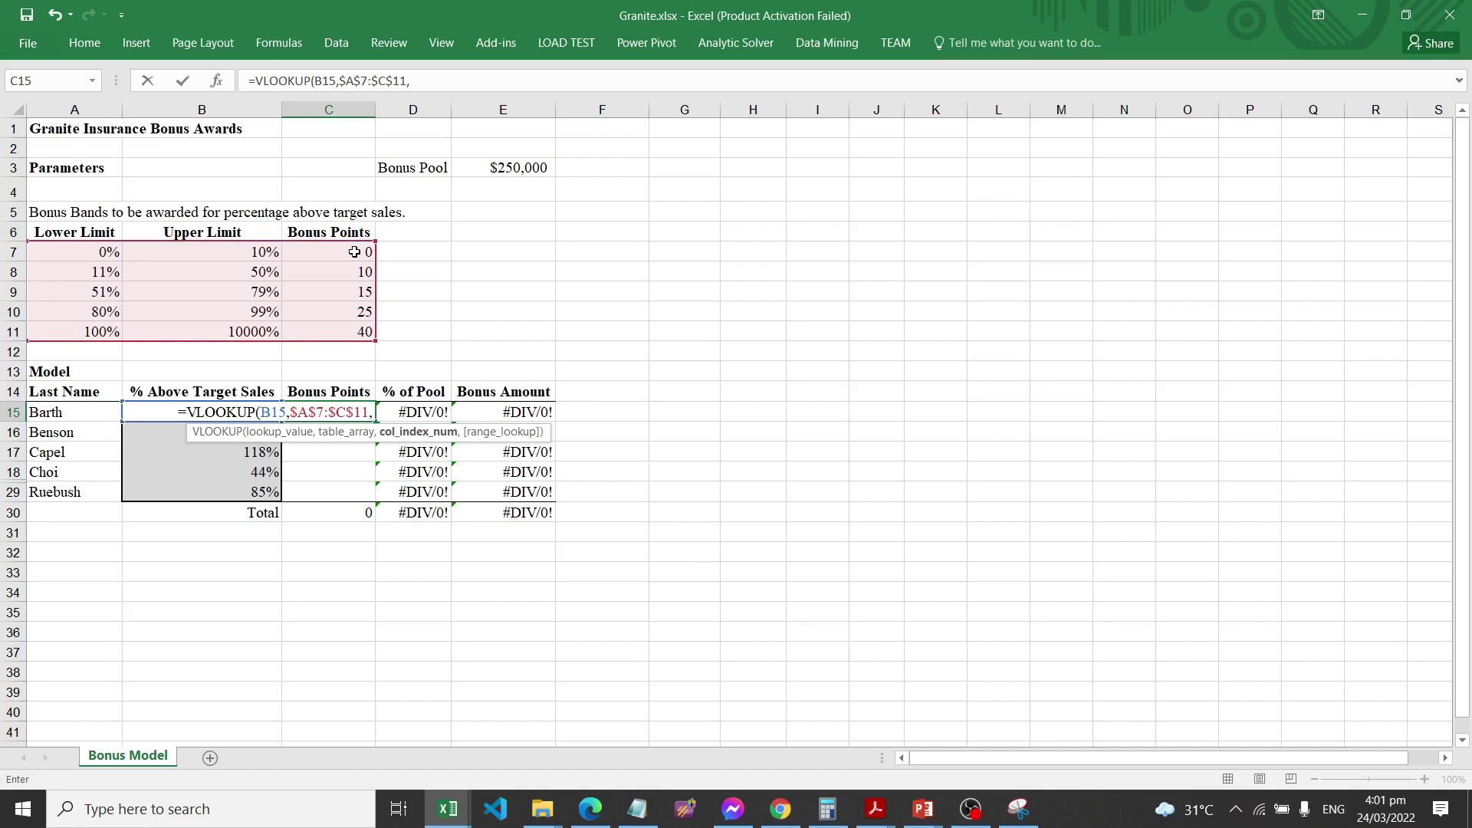
{"action": "type", "text": "3"}
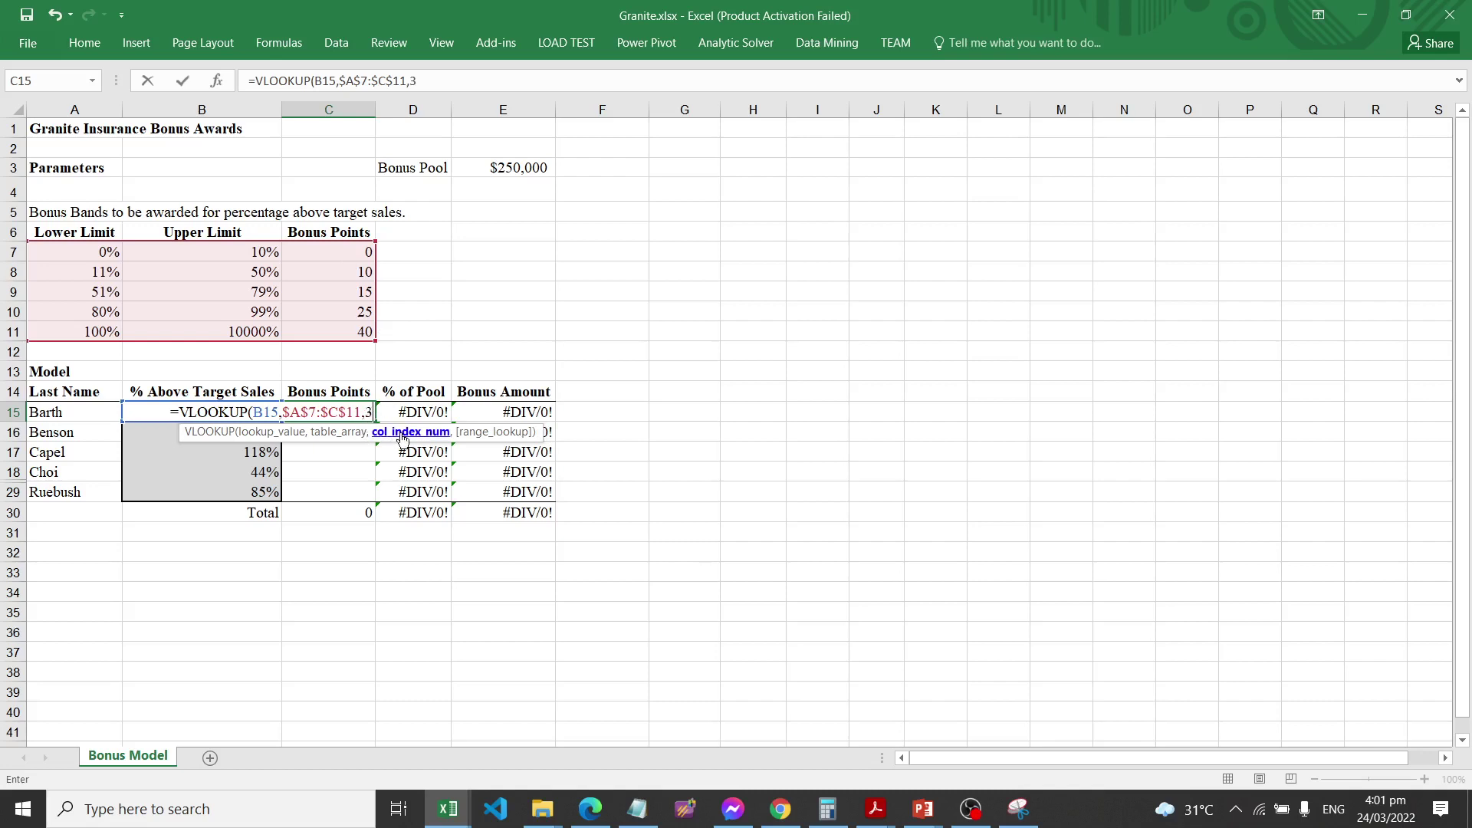
{"action": "type", "text": ","}
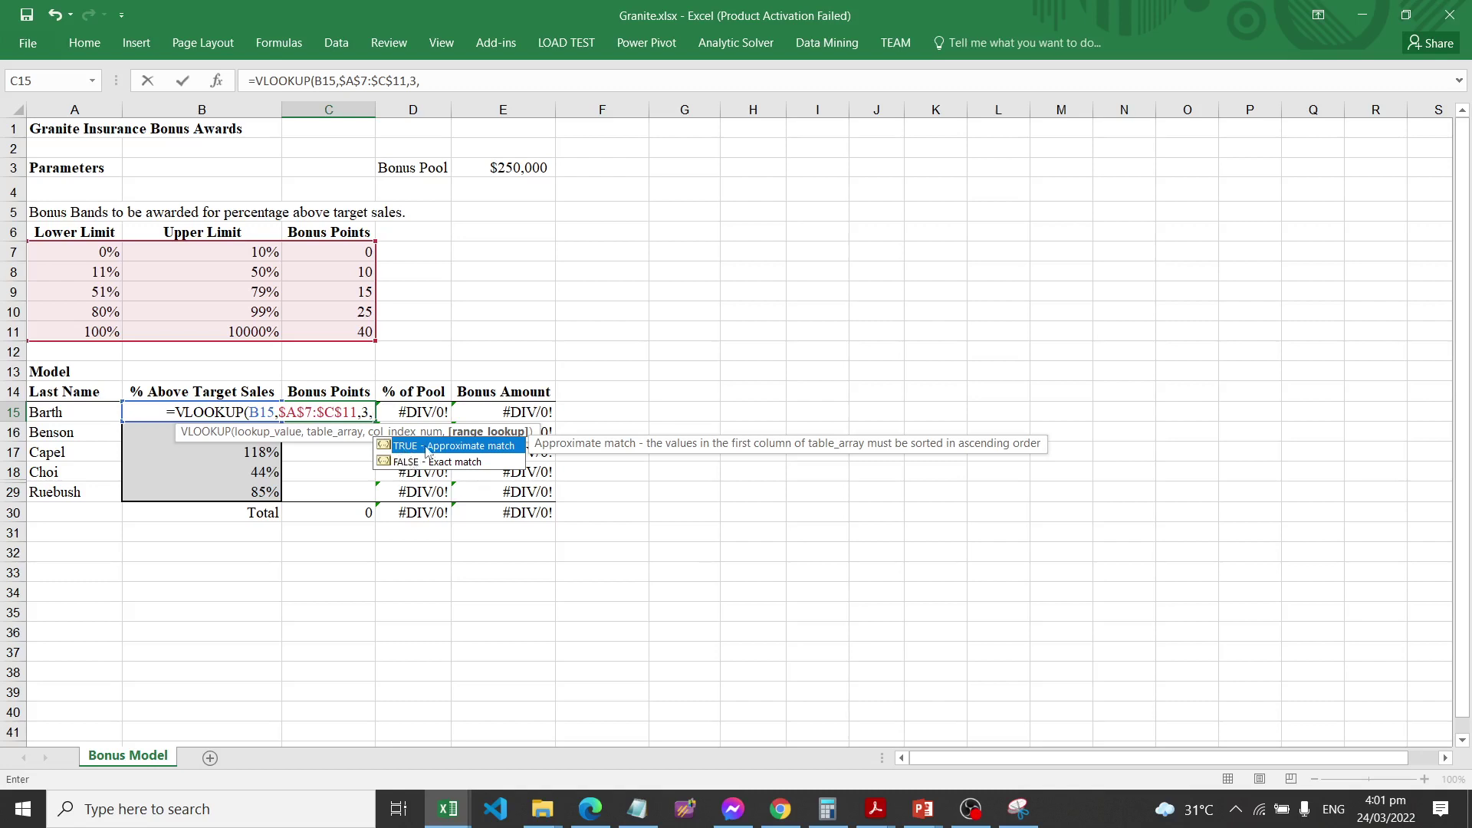
{"action": "double_click", "coordinate": [428, 447]}
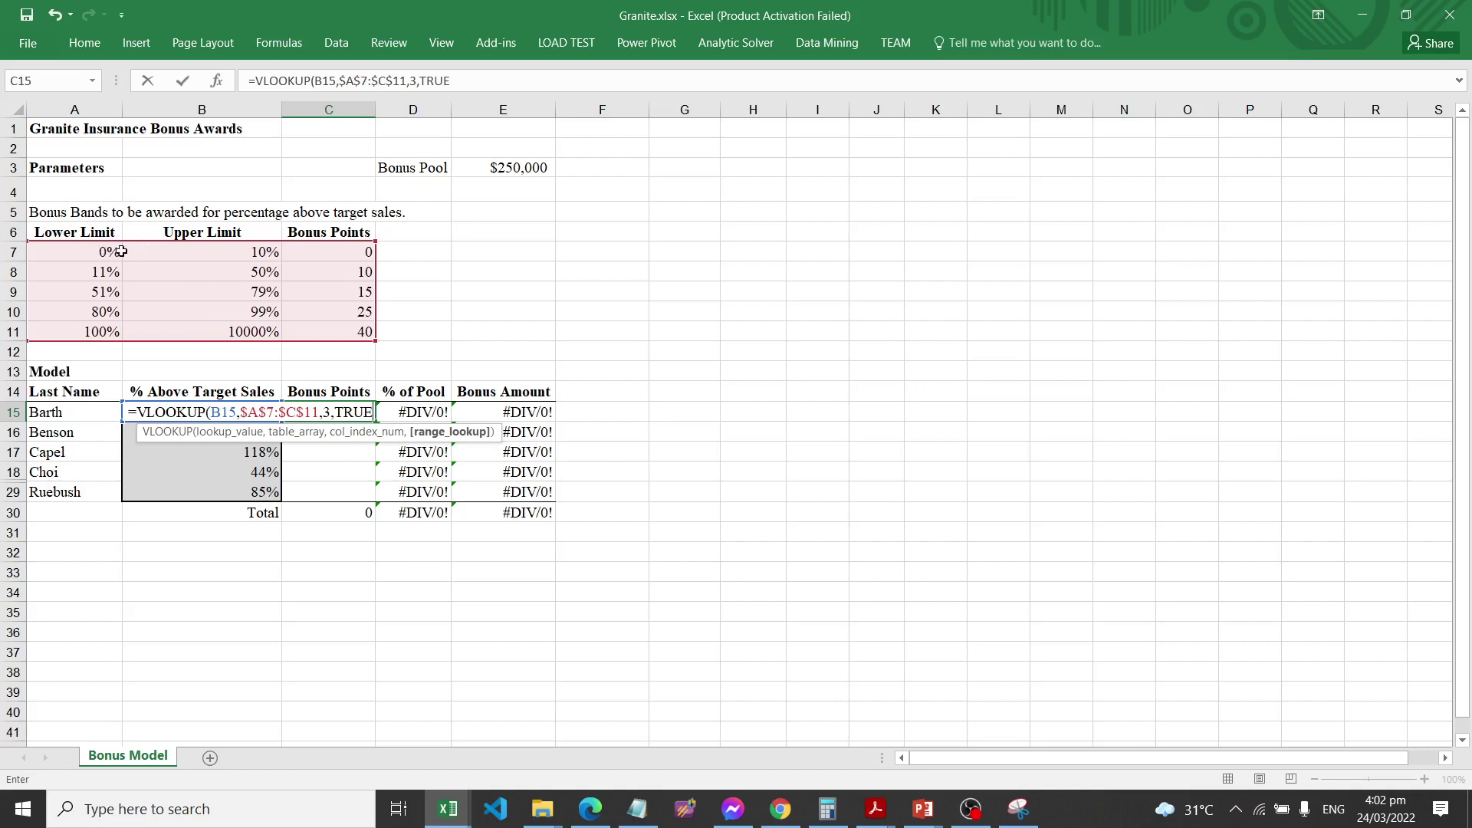
{"action": "left_click", "coordinate": [342, 407]}
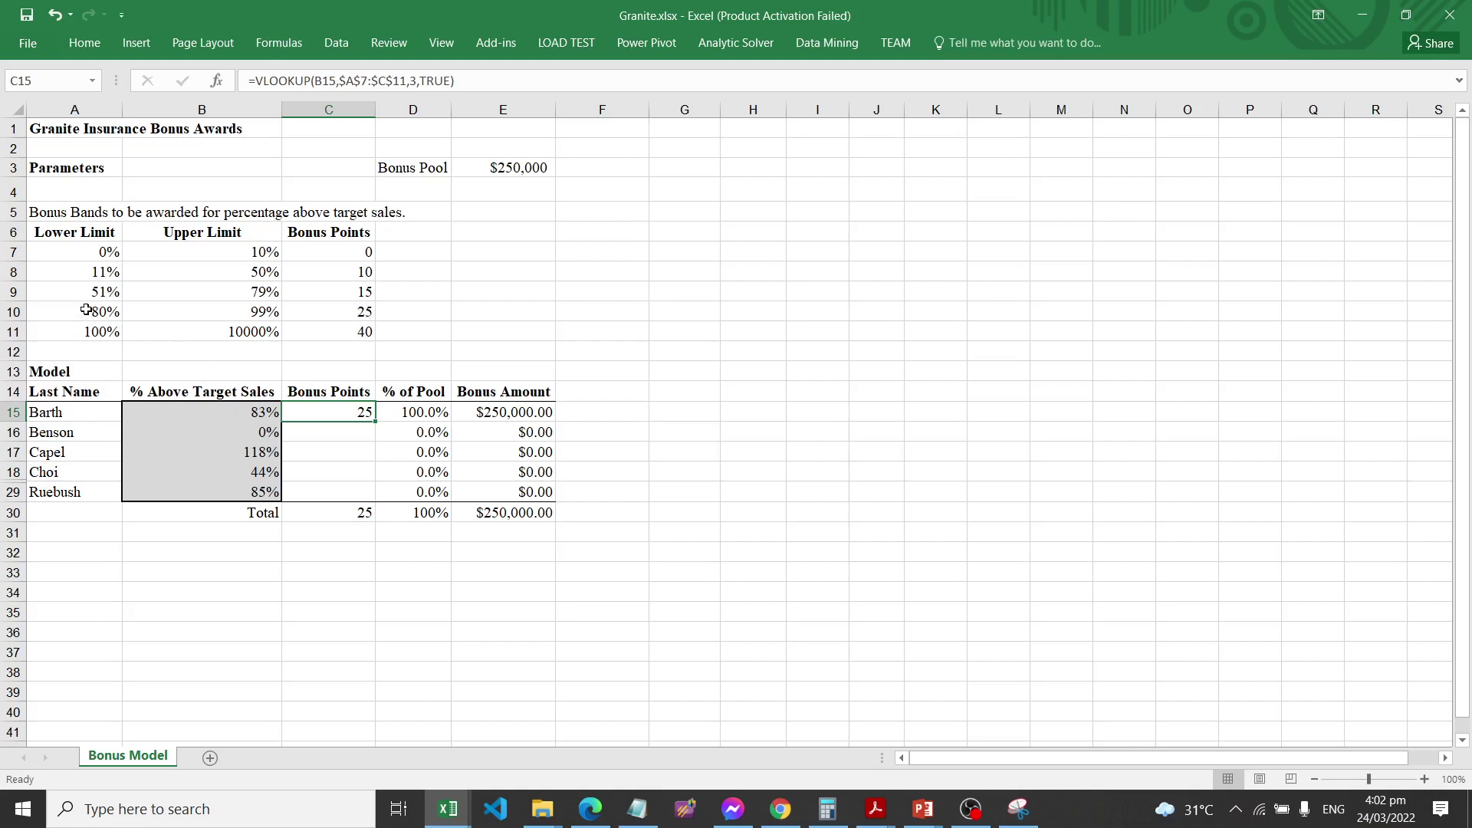
Check the 80% to 99% band's bonus points in row 10 and copy the C15 VLOOKUP formula down through C29
{"action": "left_click_drag", "start_coordinate": [85, 310], "coordinate": [207, 315]}
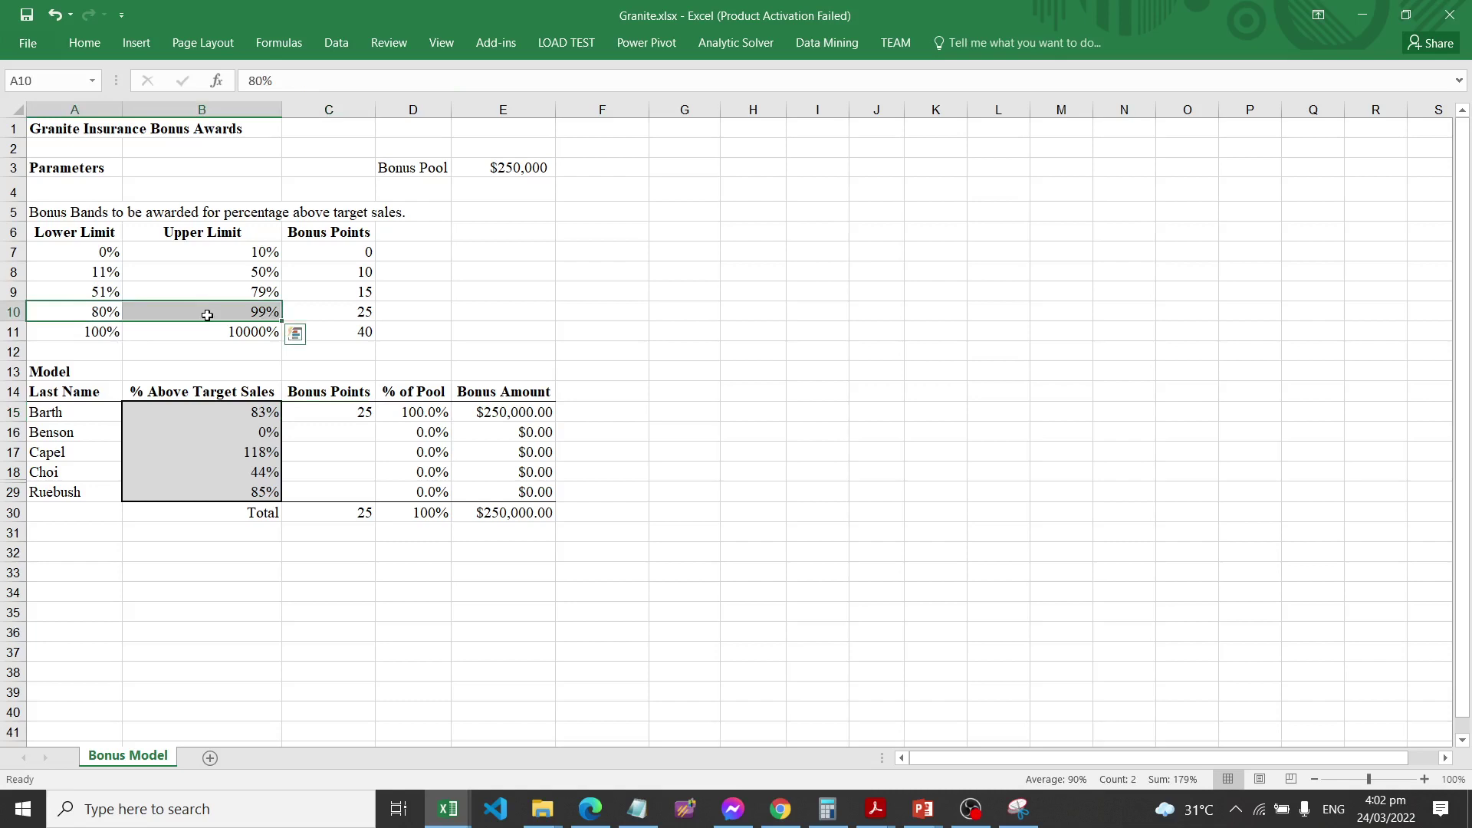
{"action": "left_click", "coordinate": [340, 314]}
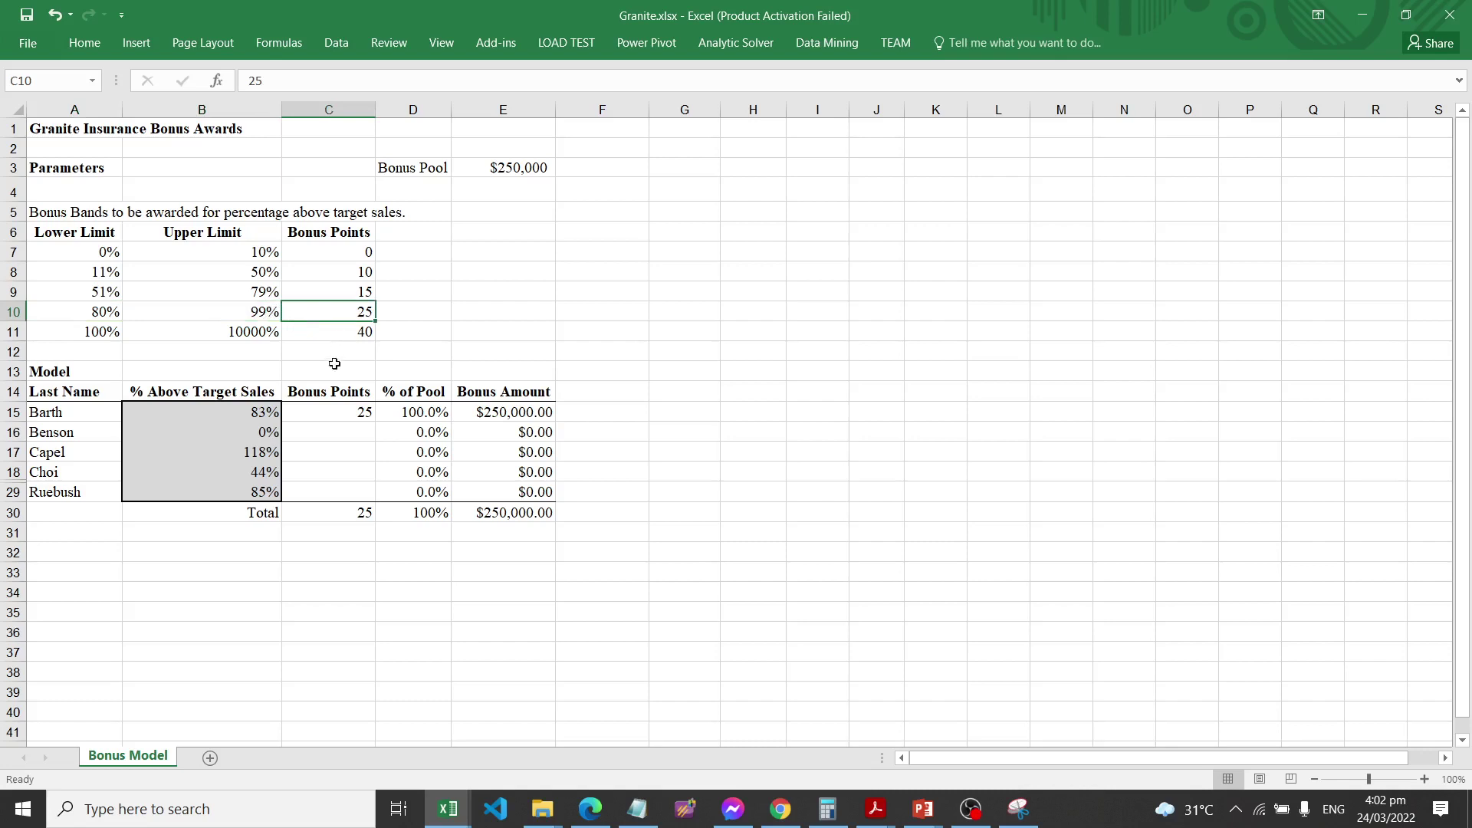
{"action": "left_click", "coordinate": [332, 414]}
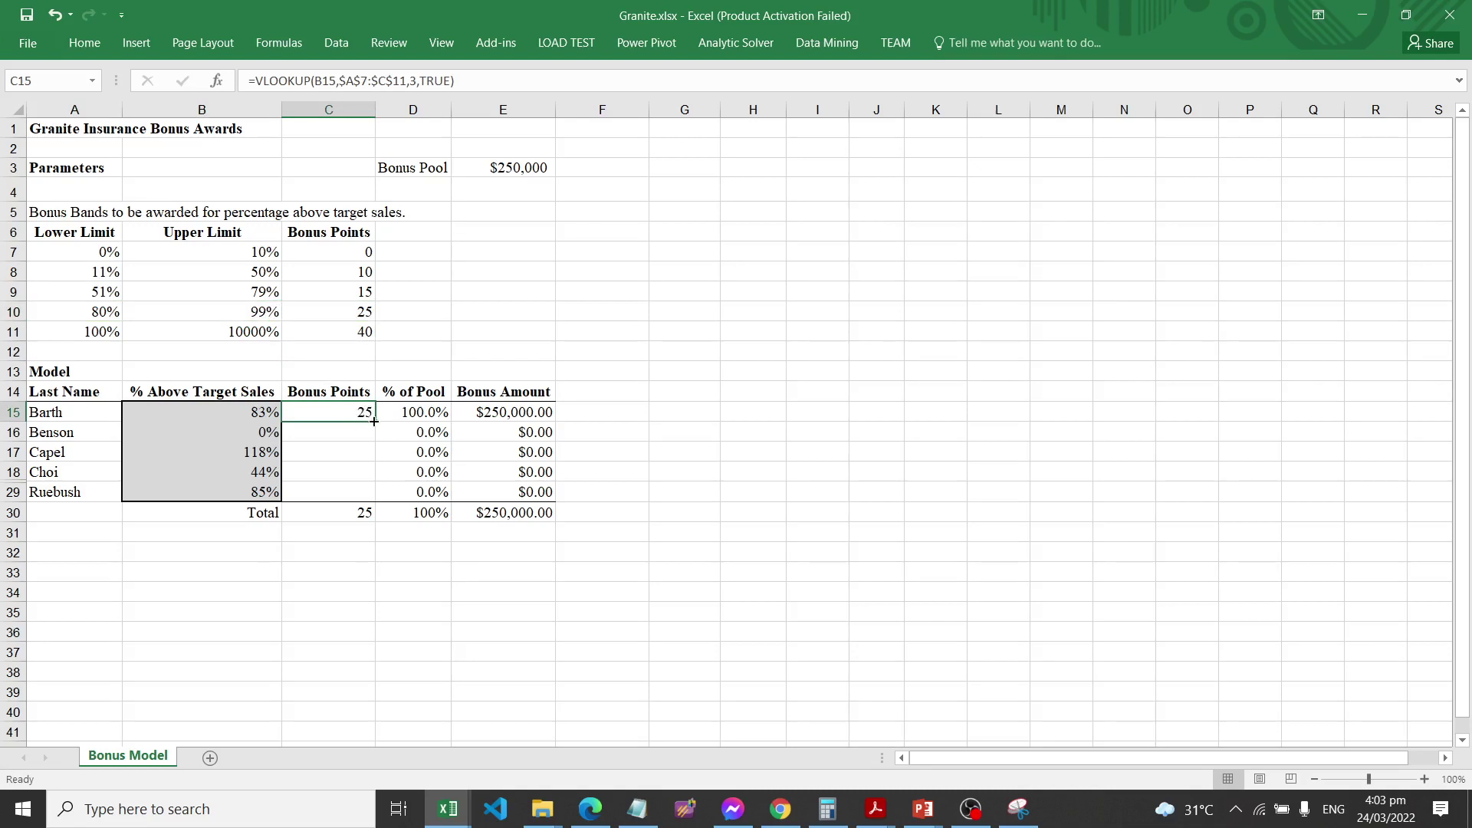
{"action": "left_click_drag", "start_coordinate": [373, 421], "coordinate": [375, 493]}
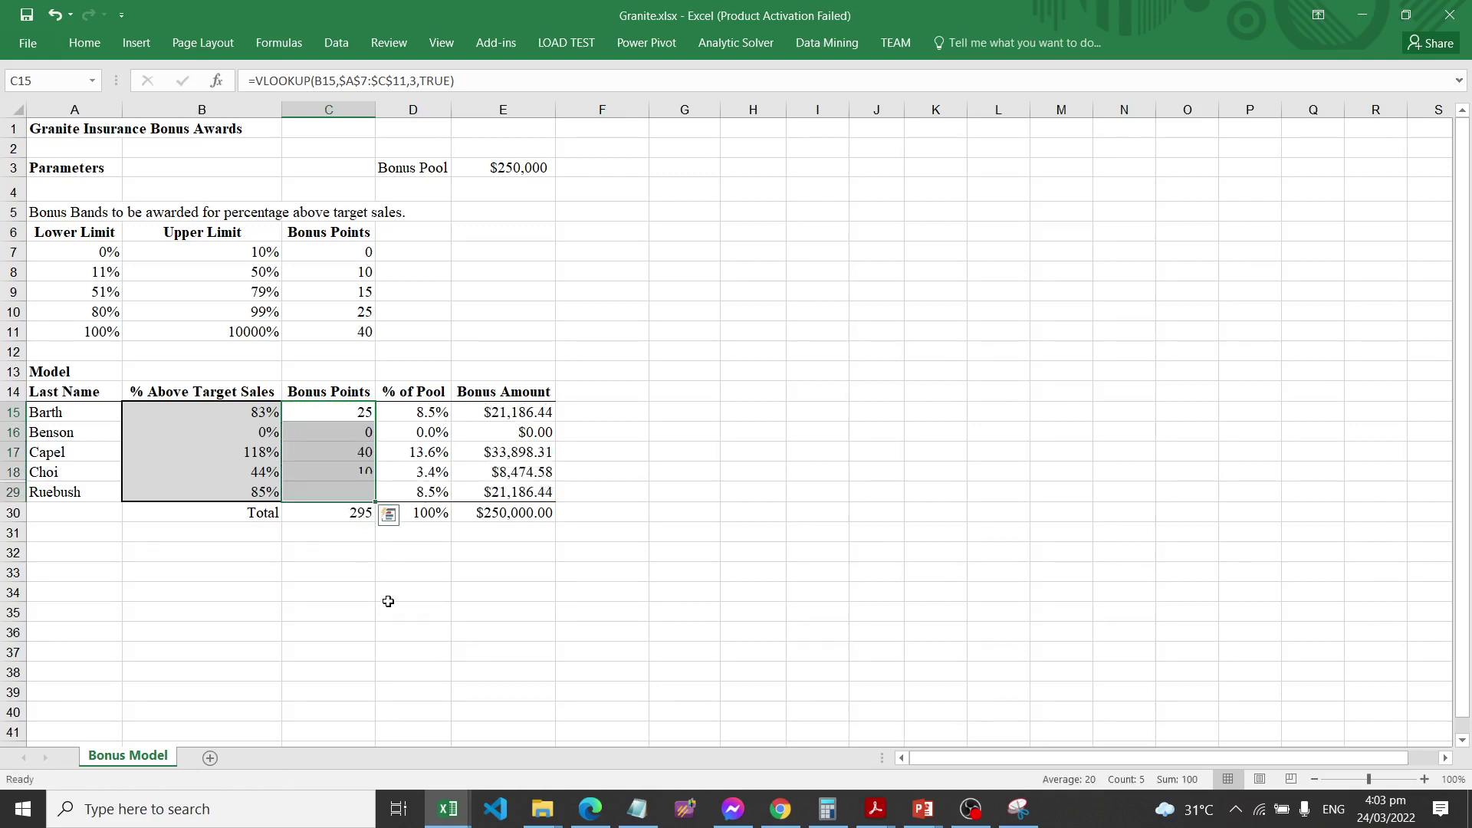
Inspect the copied VLOOKUP formula in C16 for its lookup value and absolute table range references
{"action": "double_click", "coordinate": [342, 432]}
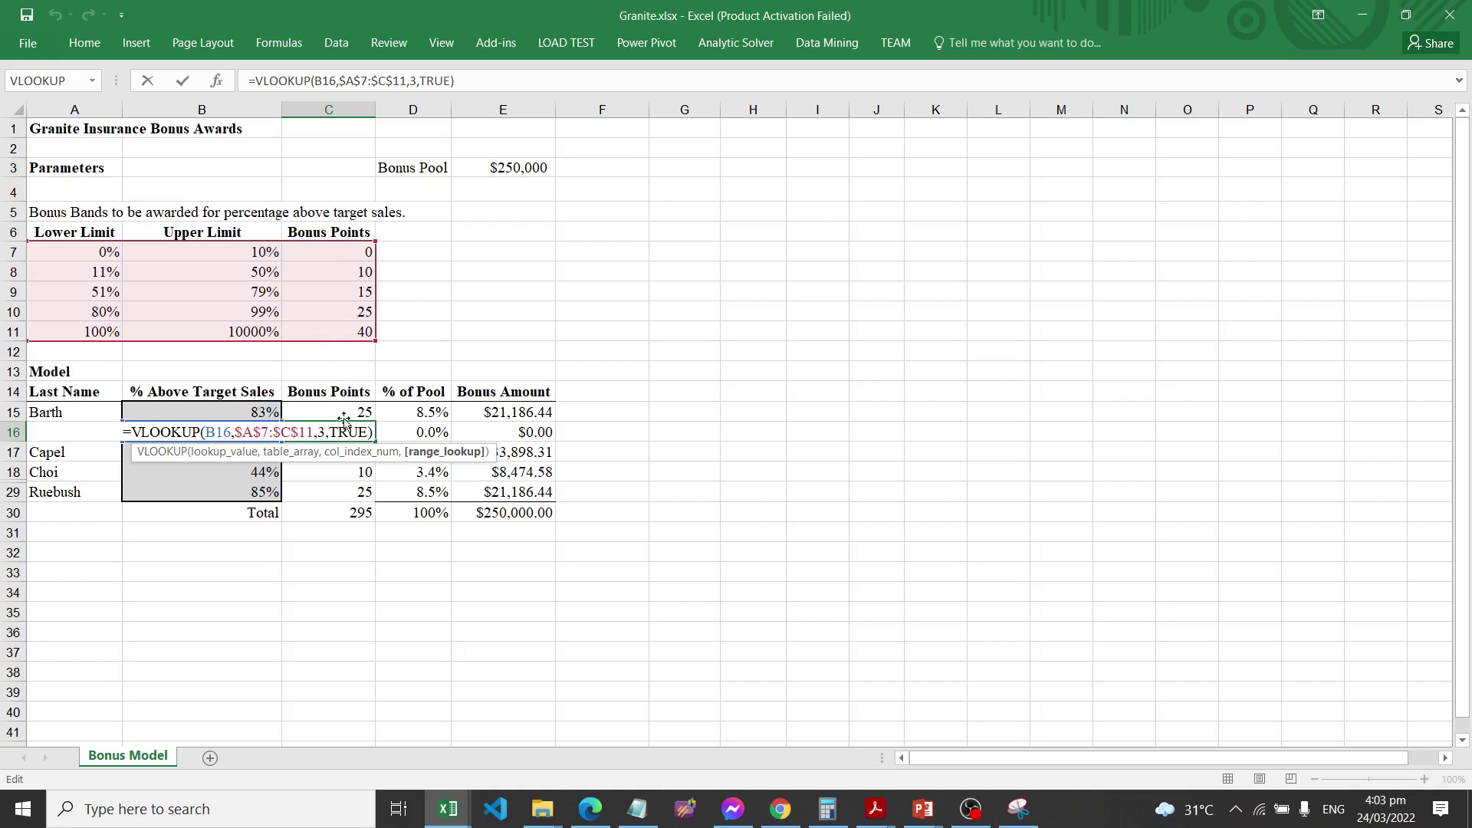
{"action": "key", "text": "Return"}
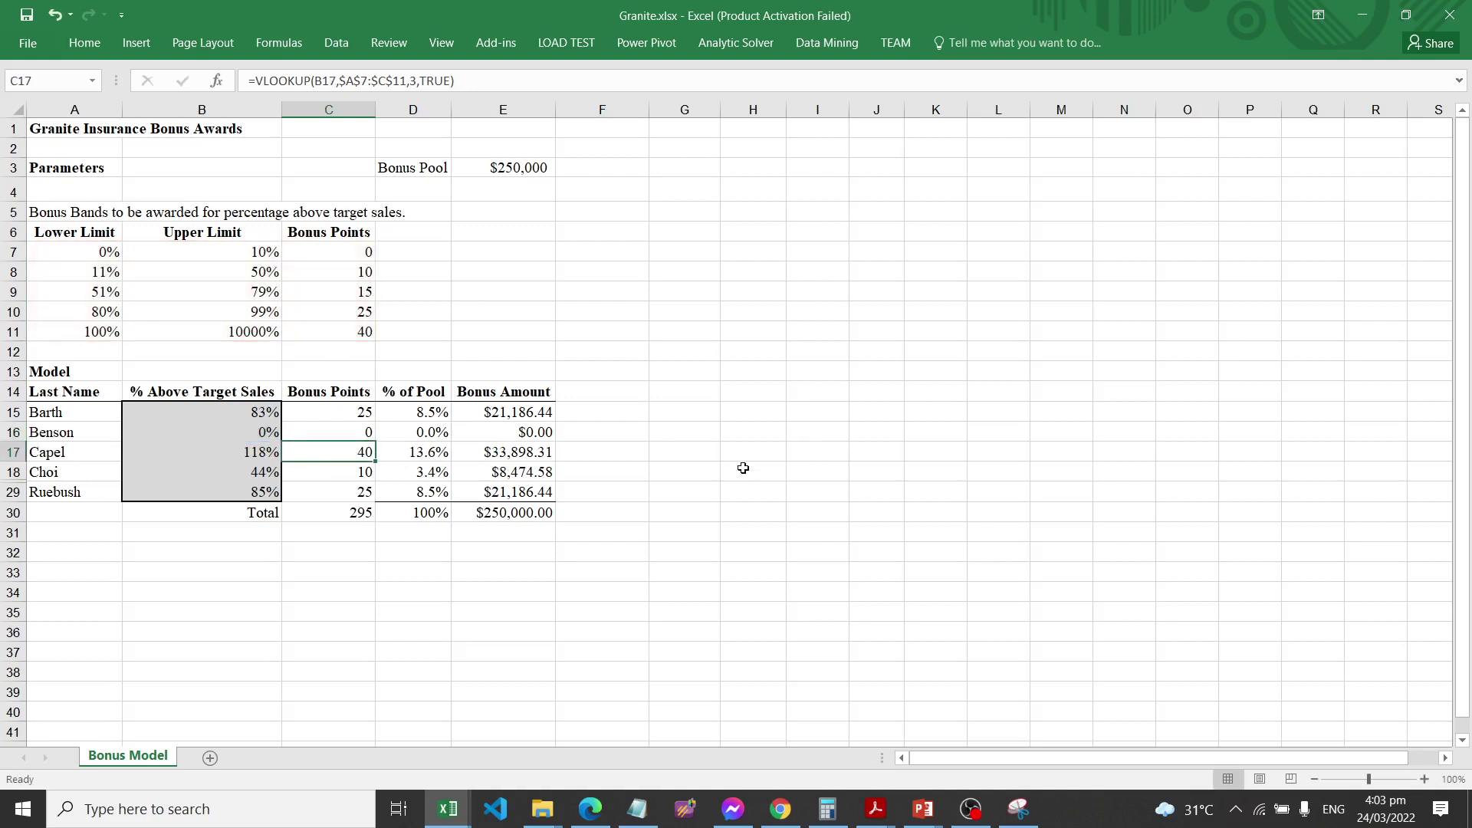
{"action": "left_click", "coordinate": [743, 467]}
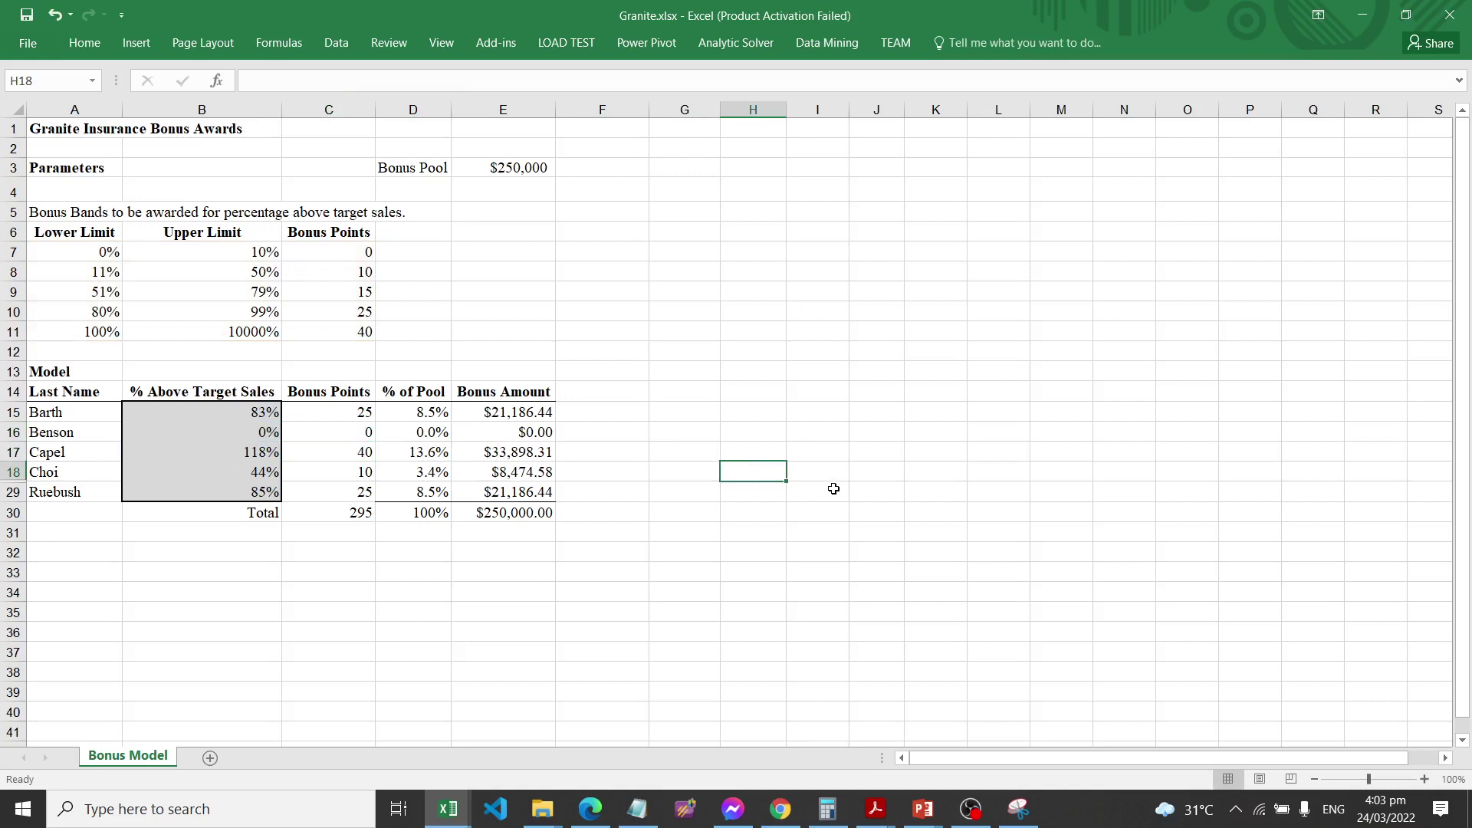
{"action": "type", "text": "4"}
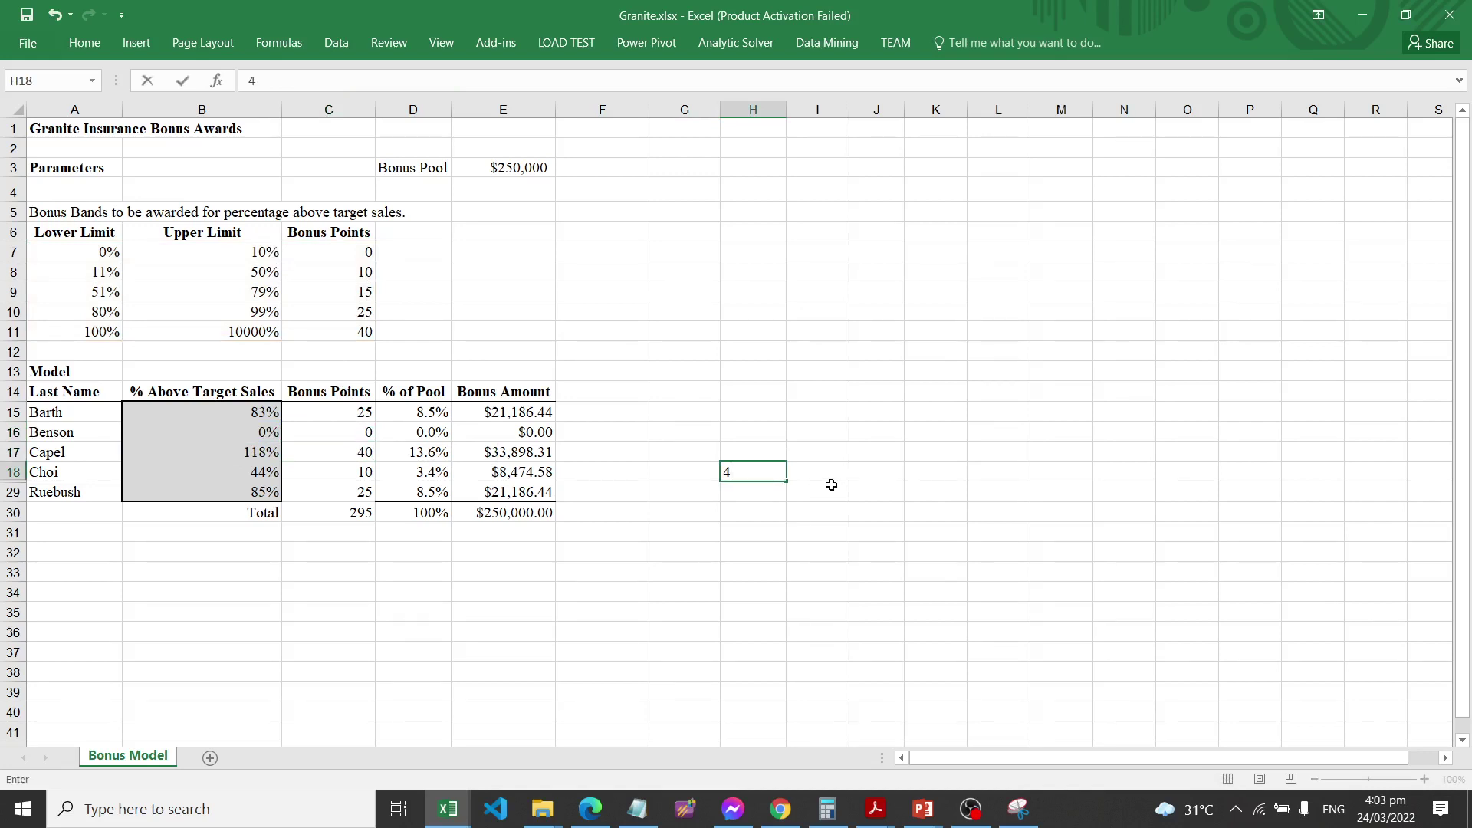